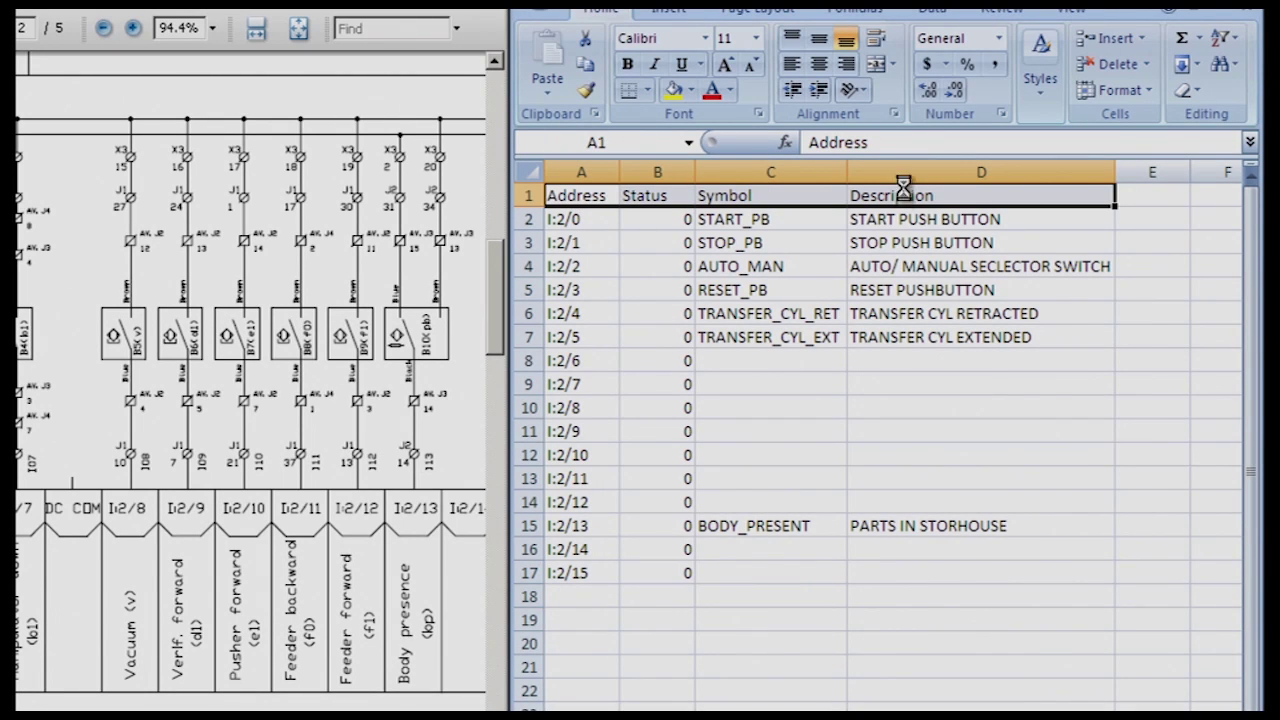
- Copy the Address, Status, Symbol, Description headers from A1:D1 into row 19
{"action": "key", "text": "ctrl+c"}
{"action": "scroll", "coordinate": [748, 688], "scroll_direction": "down", "scroll_amount": 1}
{"action": "scroll", "coordinate": [748, 688], "scroll_direction": "down", "scroll_amount": 1}
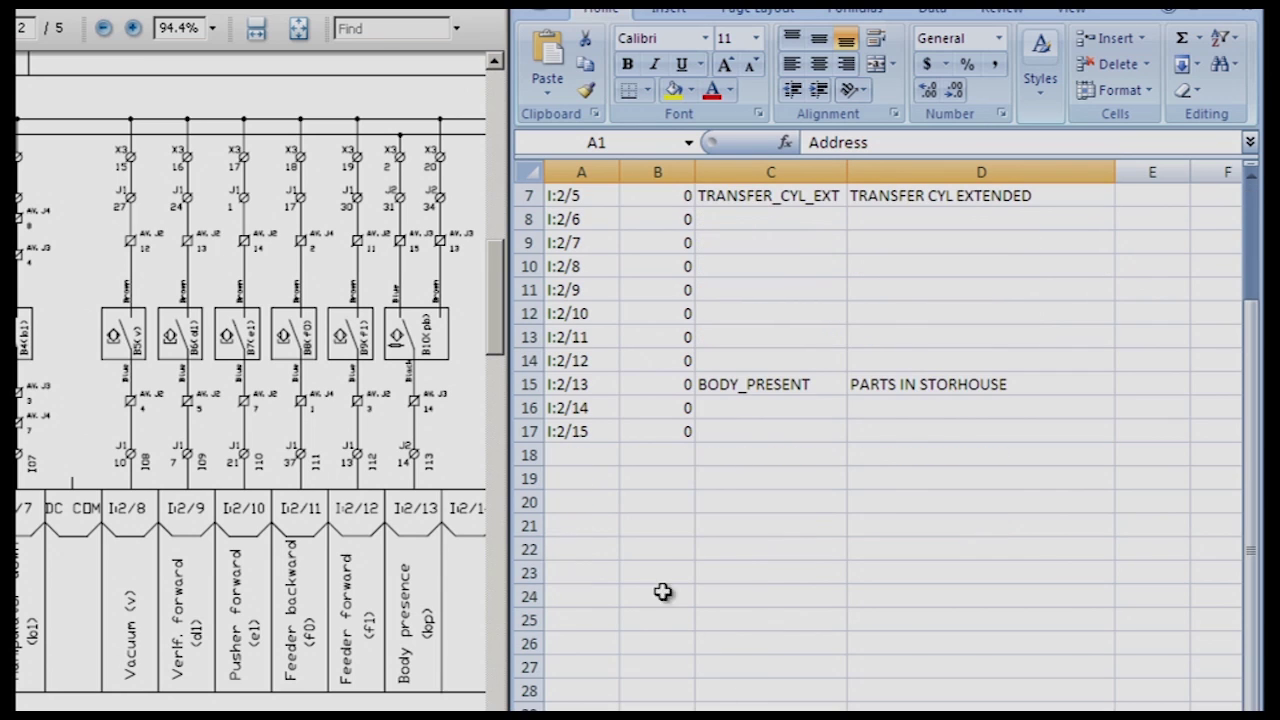
{"action": "left_click", "coordinate": [570, 479]}
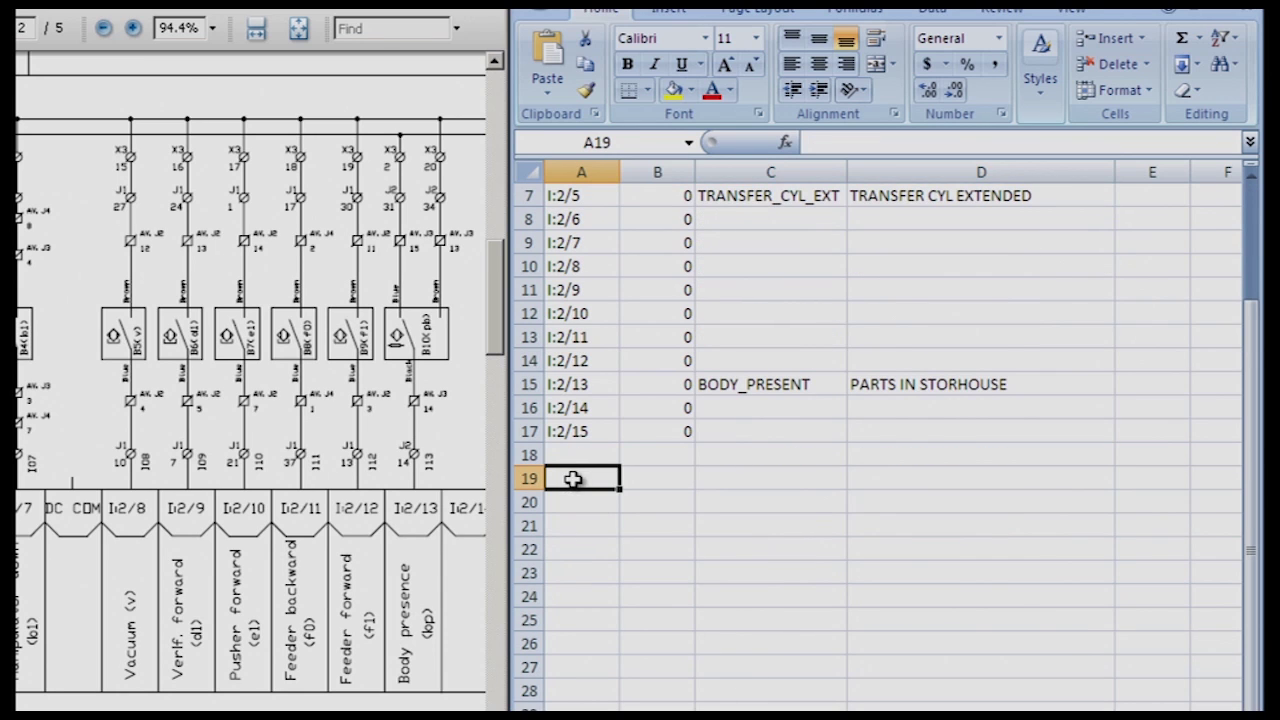
{"action": "key", "text": "ctrl+v"}
- Scroll the wiring schematic PDF down to the outputs page
{"action": "left_click", "coordinate": [590, 511]}
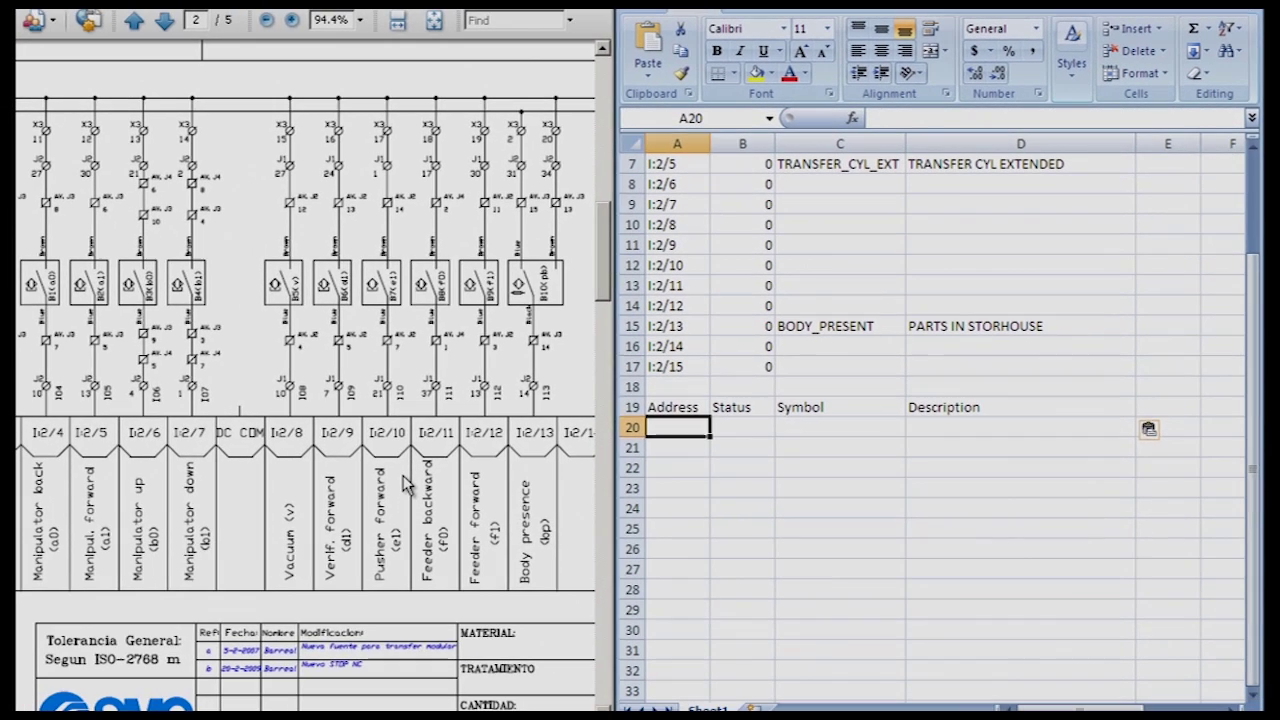
{"action": "left_click", "coordinate": [405, 484]}
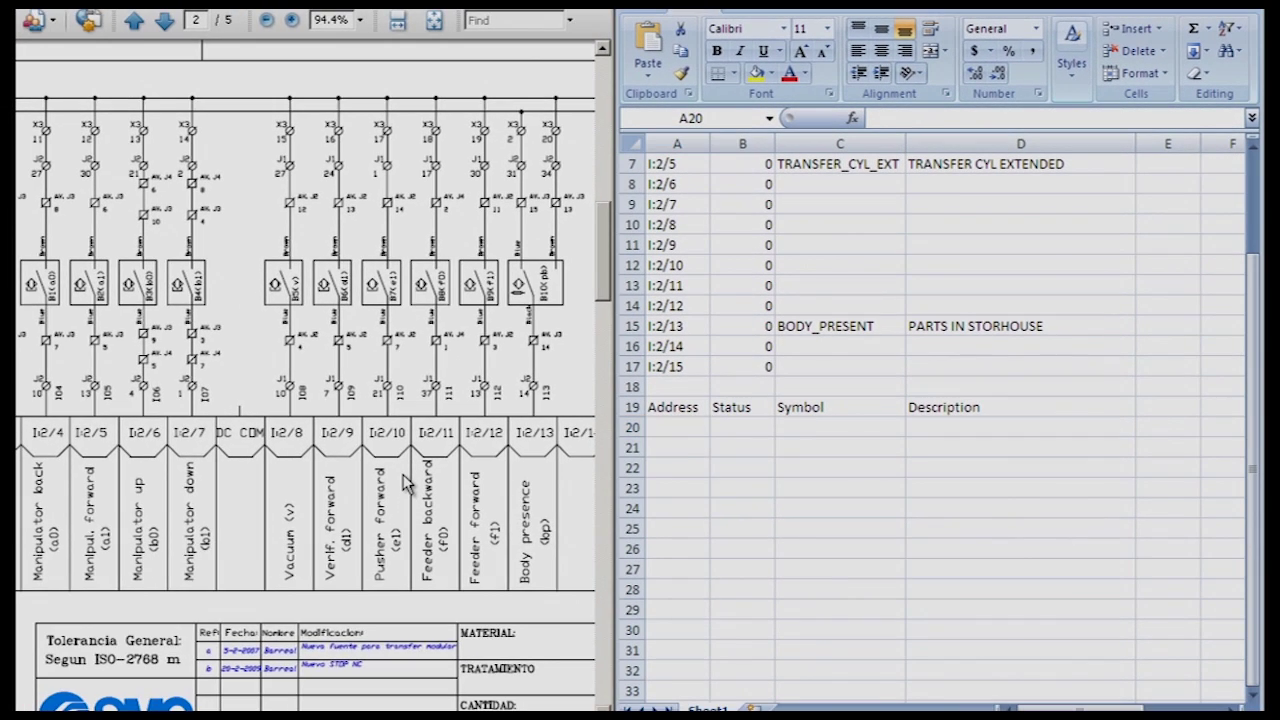
{"action": "scroll", "coordinate": [405, 484], "scroll_direction": "down", "scroll_amount": 10}
{"action": "scroll", "coordinate": [405, 484], "scroll_direction": "down", "scroll_amount": 2}
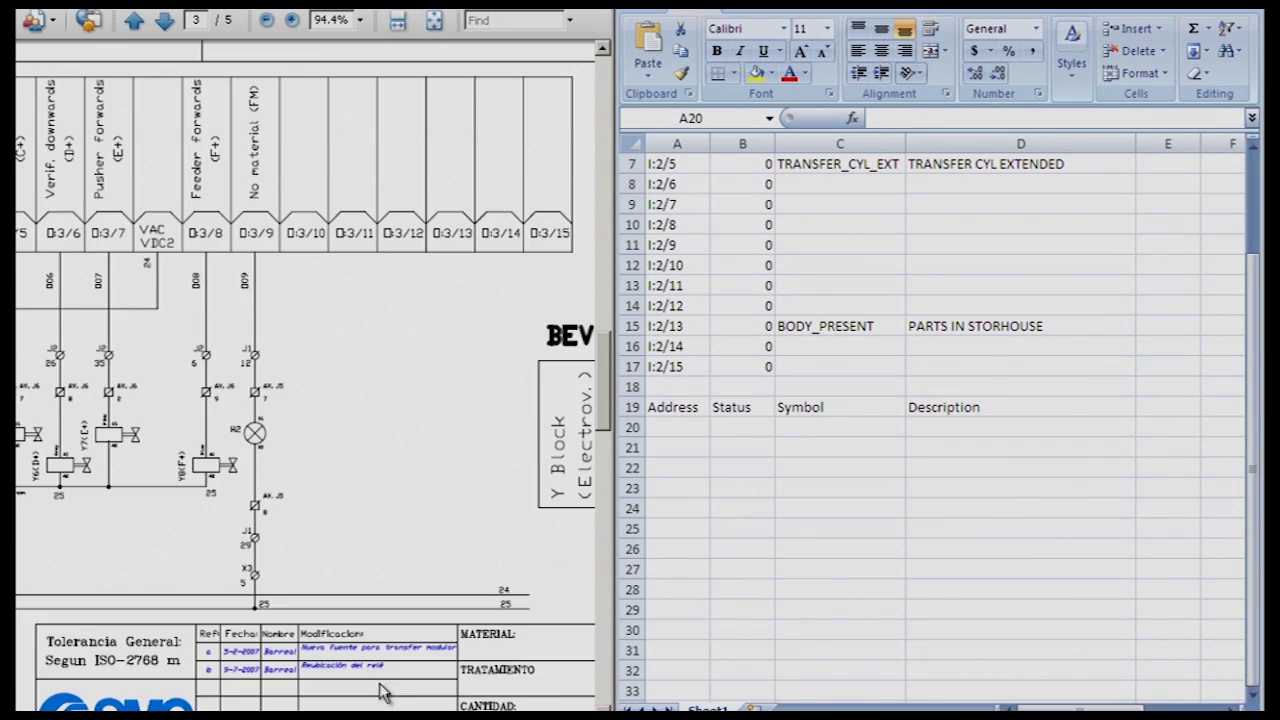
{"action": "scroll", "coordinate": [305, 376], "scroll_direction": "left", "scroll_amount": 7}
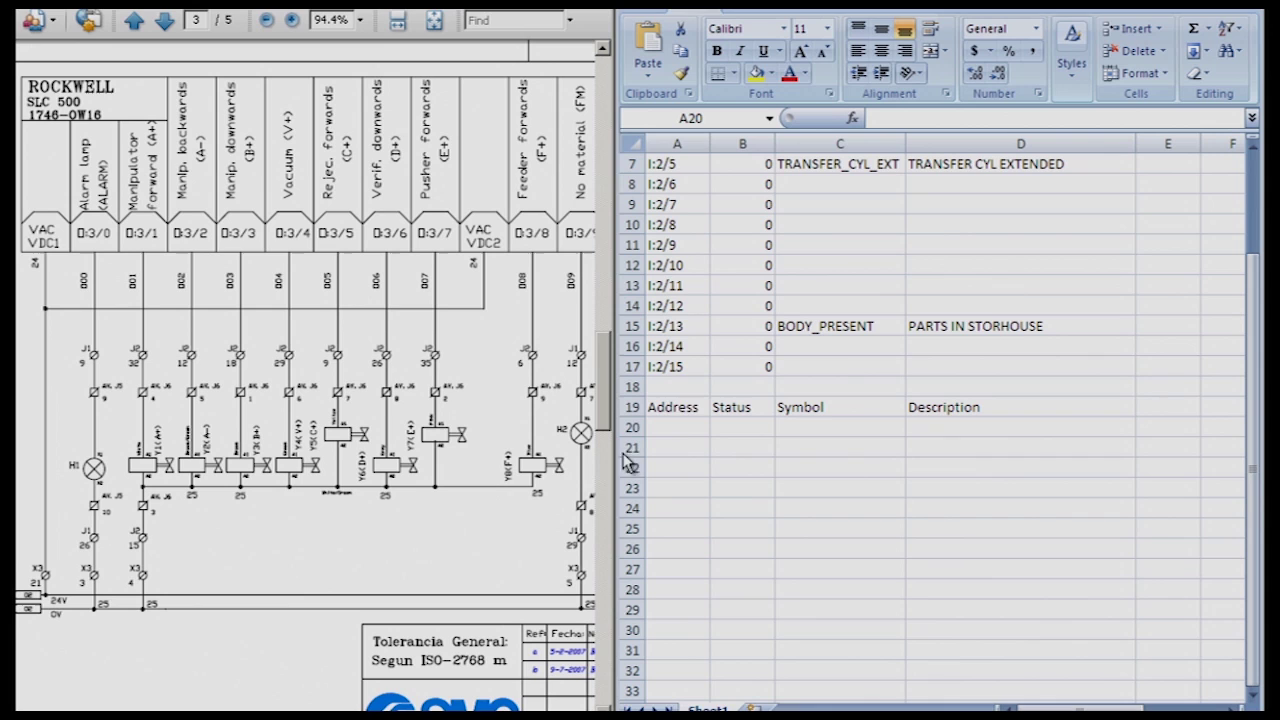
- Enter O:3/0 in A20 and fill the series down to O:3/15 in A35
{"action": "left_click", "coordinate": [679, 427]}
{"action": "key", "text": "F2"}
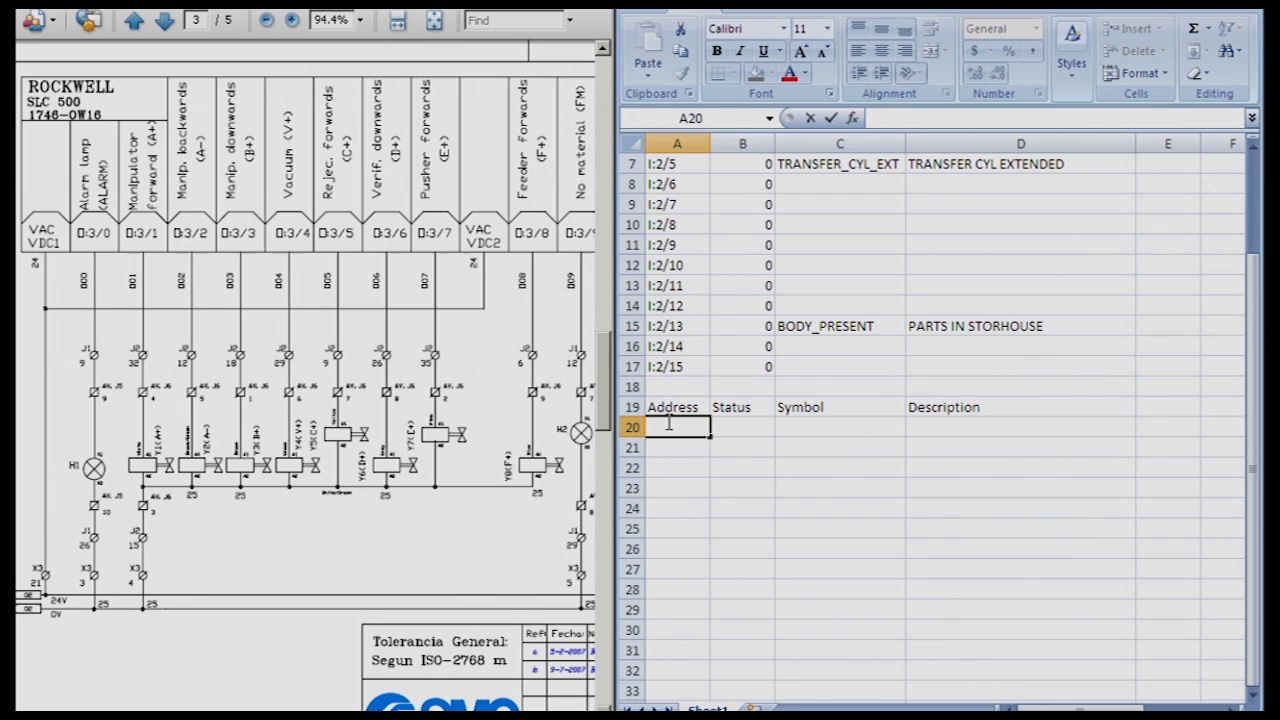
{"action": "type", "text": "O:3/0"}
{"action": "key", "text": "Return"}
{"action": "scroll", "coordinate": [668, 420], "scroll_direction": "down", "scroll_amount": 4}
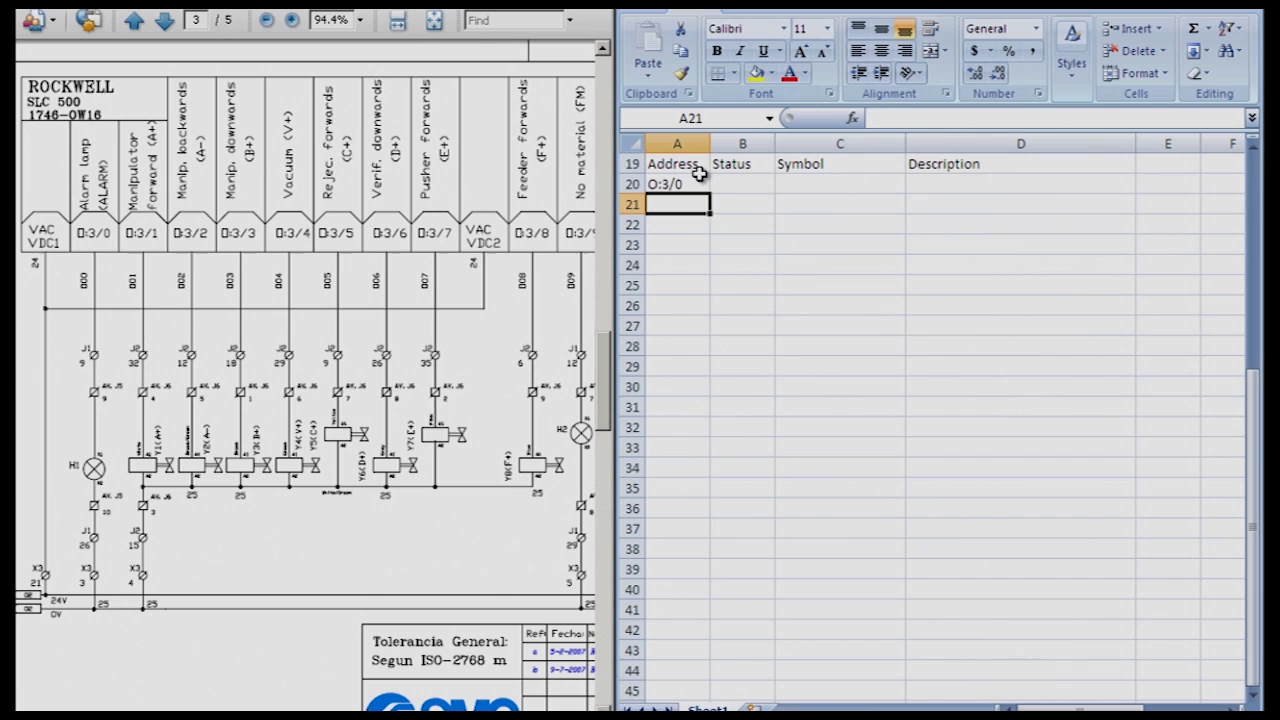
{"action": "left_click", "coordinate": [697, 183]}
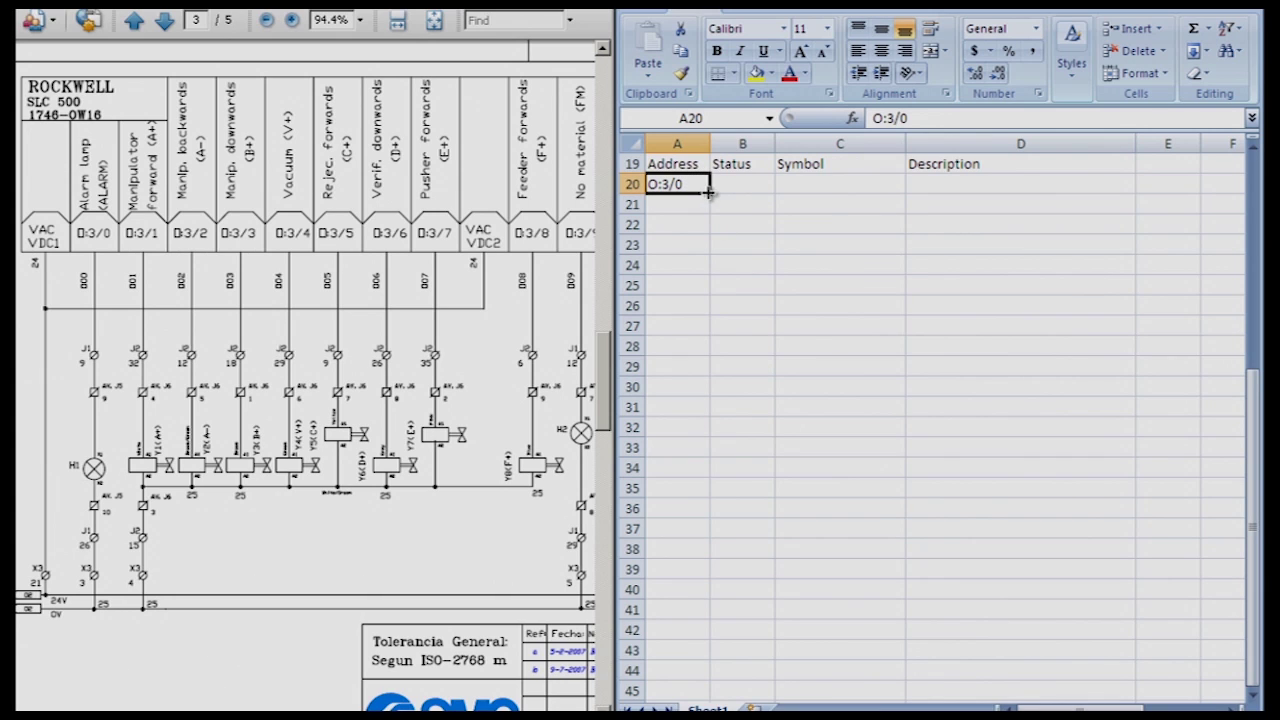
{"action": "left_click_drag", "start_coordinate": [710, 198], "coordinate": [707, 500]}
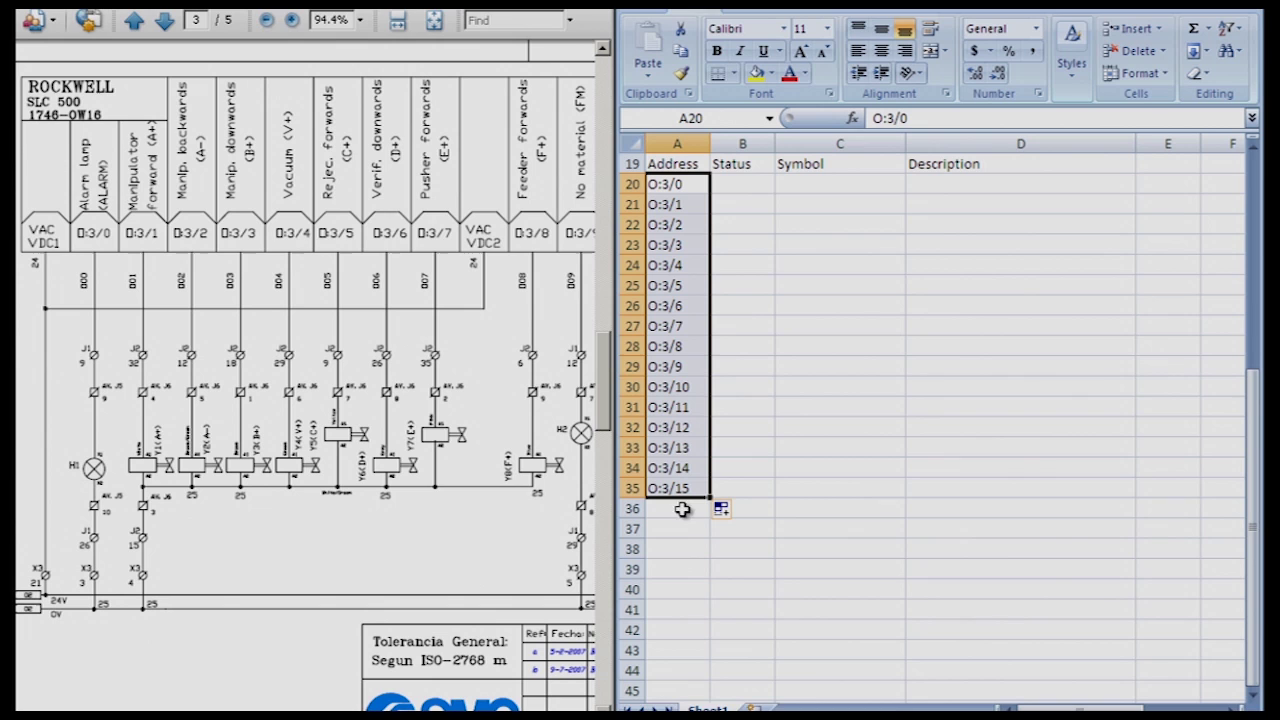
- Enter status 0 in B20 and fill it down through B35
{"action": "scroll", "coordinate": [816, 328], "scroll_direction": "up", "scroll_amount": 4}
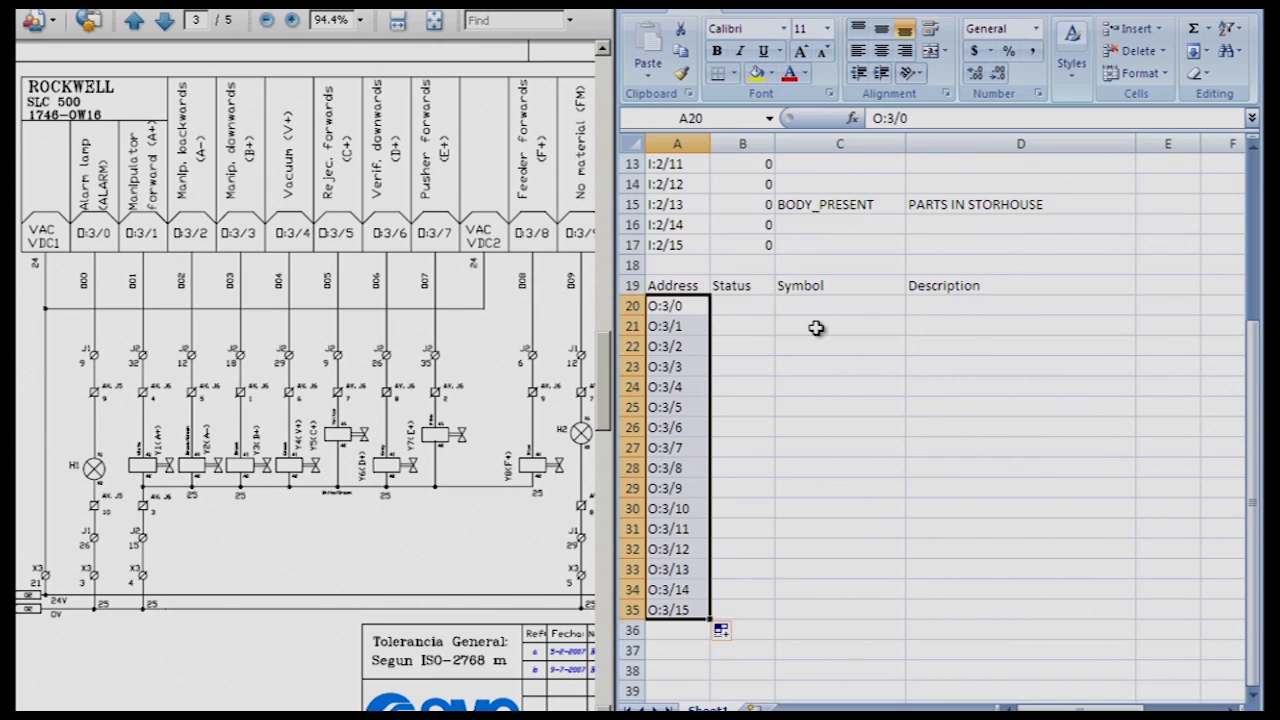
{"action": "left_click", "coordinate": [733, 428]}
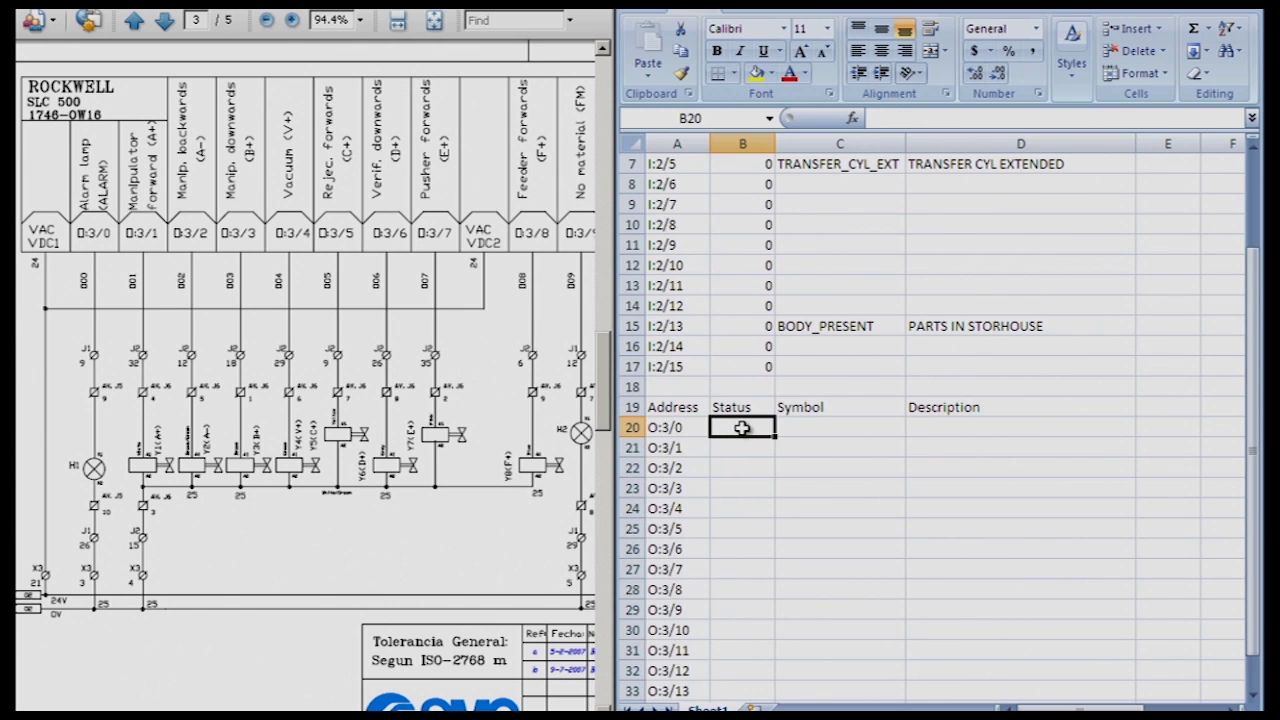
{"action": "type", "text": "0"}
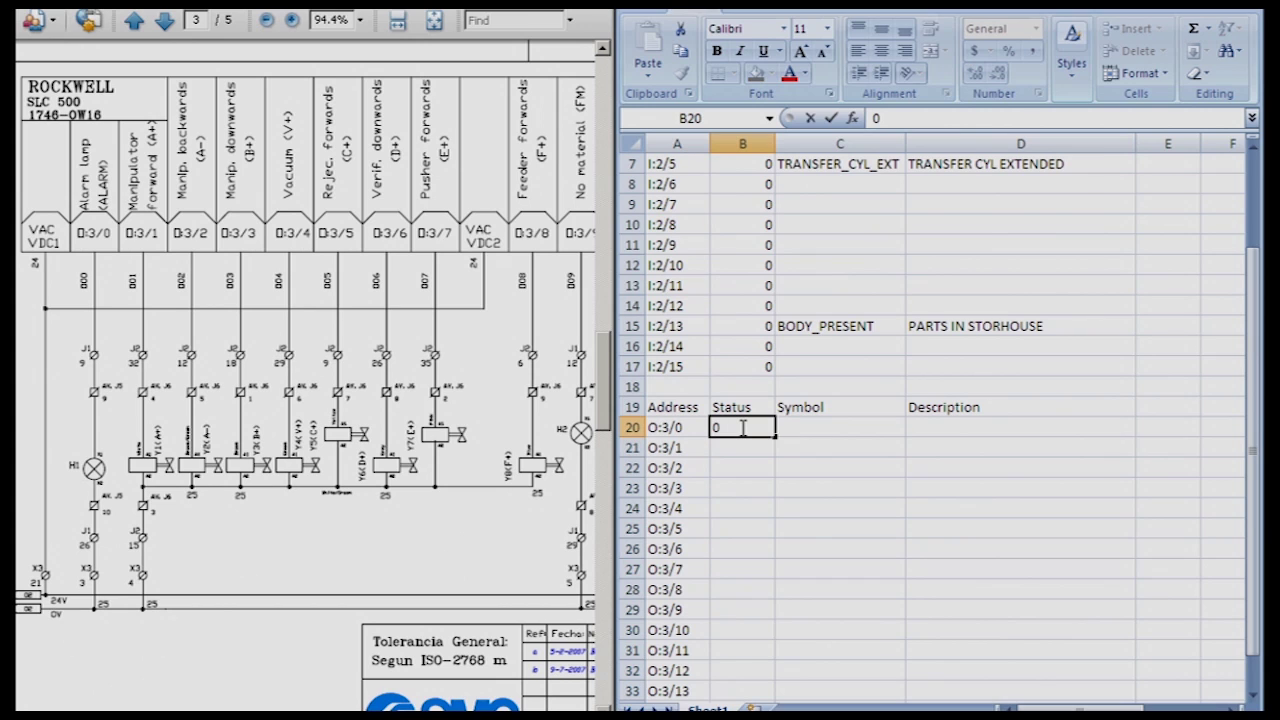
{"action": "key", "text": "Return"}
{"action": "left_click", "coordinate": [766, 429]}
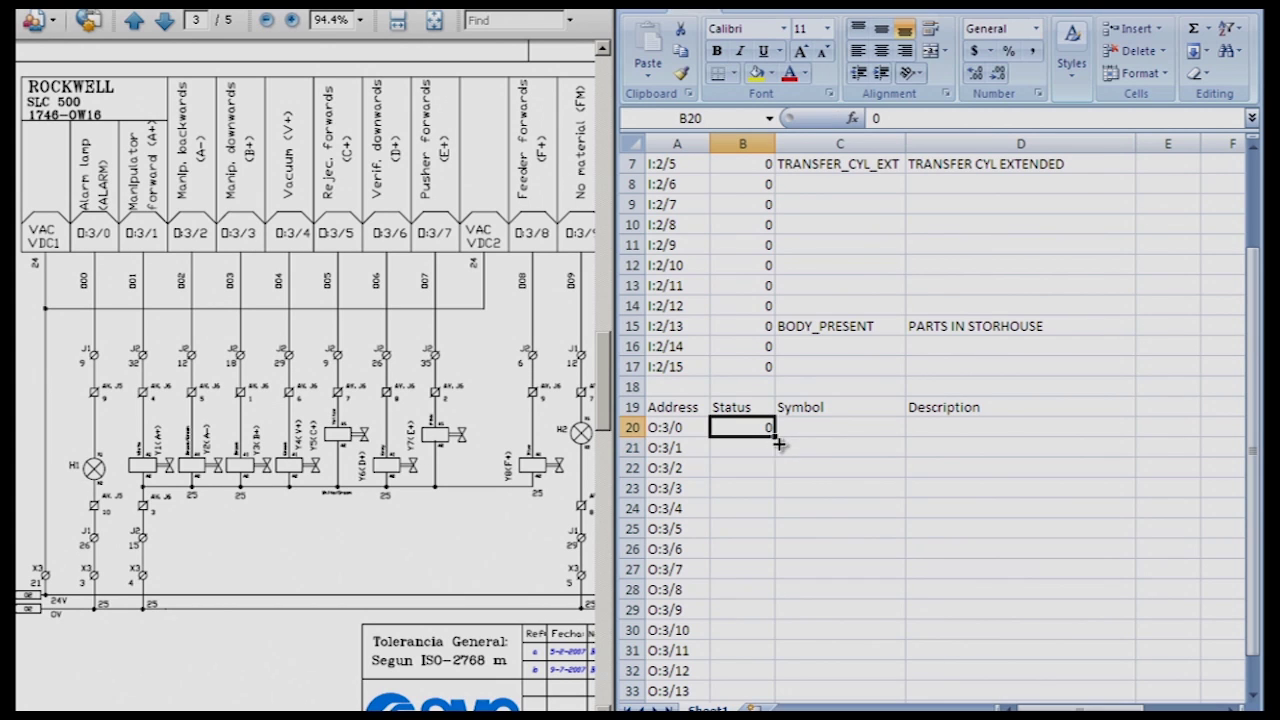
{"action": "left_click_drag", "start_coordinate": [775, 438], "coordinate": [762, 672]}
{"action": "left_click", "coordinate": [843, 368]}
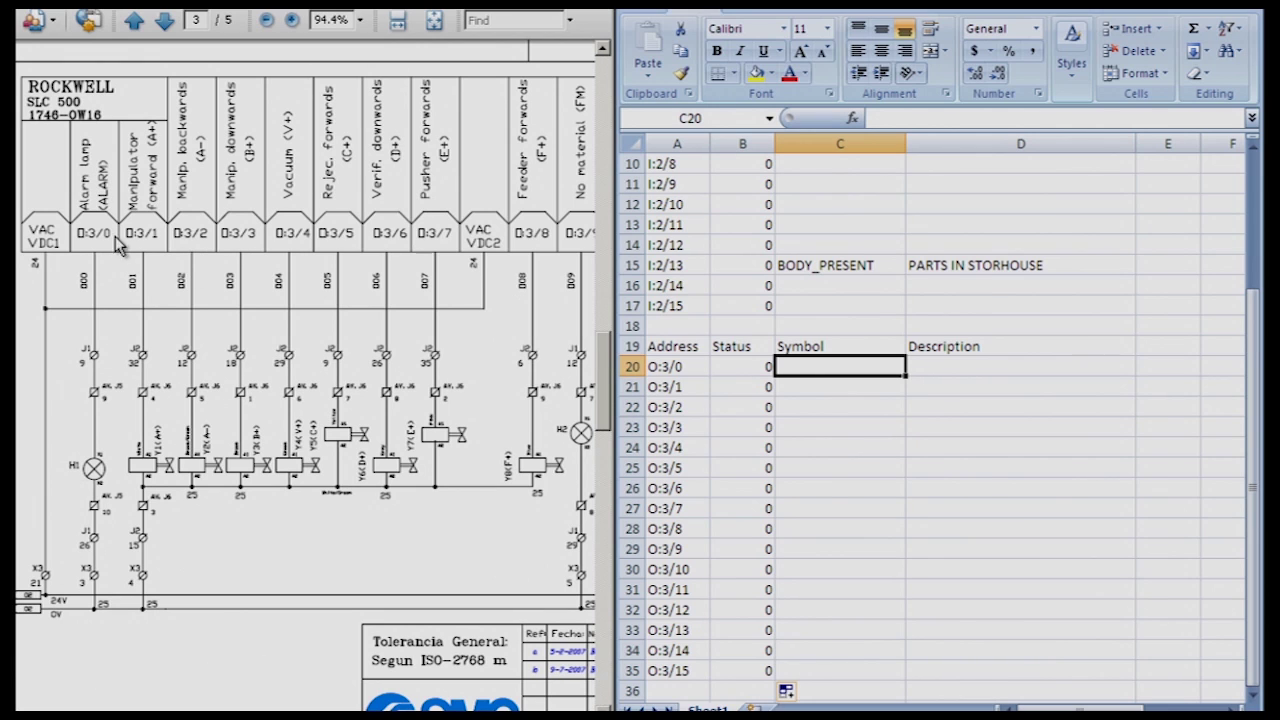
- Fill C20:D20 with symbol STATION_ALARM and description STATION ALARM LIGHT
{"action": "double_click", "coordinate": [792, 368]}
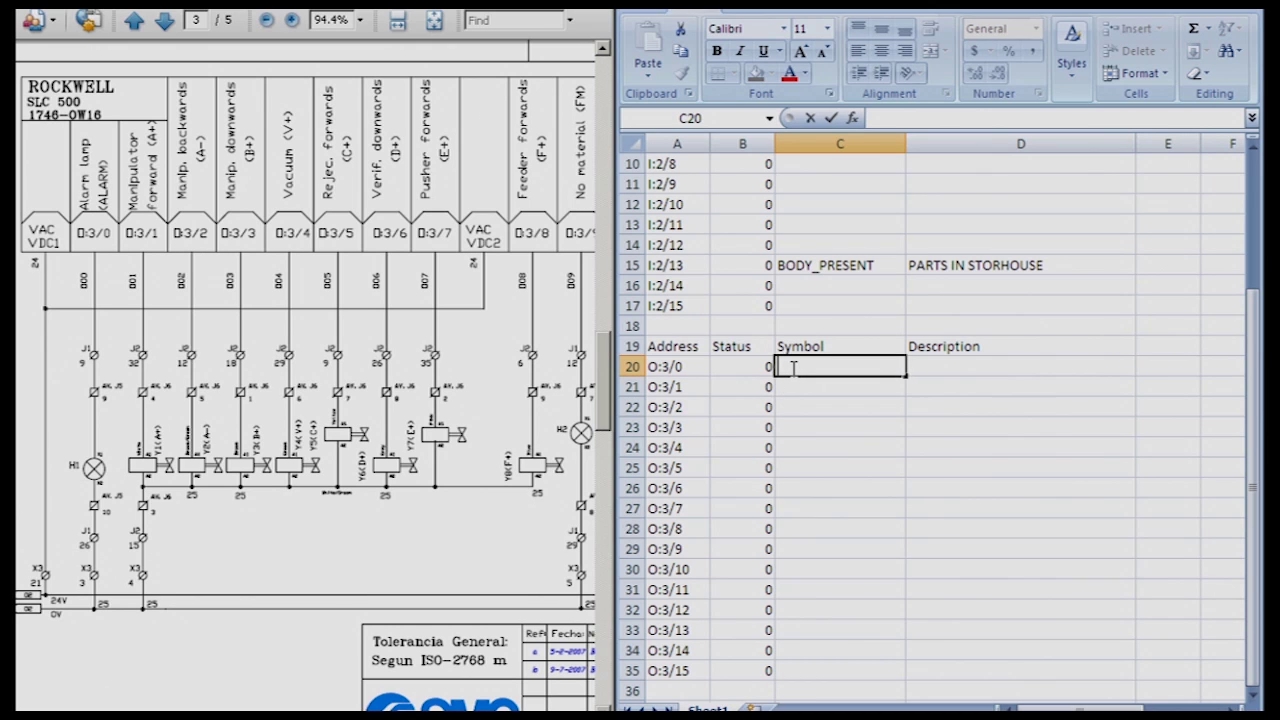
{"action": "type", "text": "STATION"}
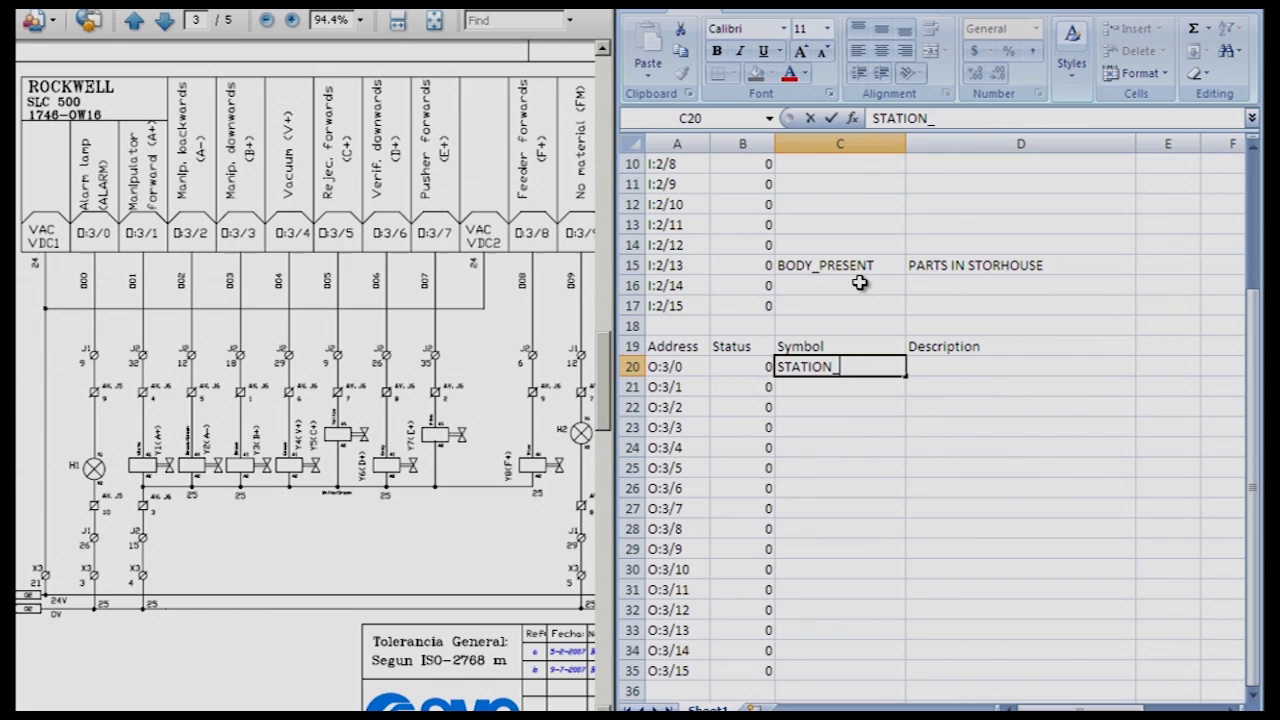
{"action": "type", "text": "_ALARM"}
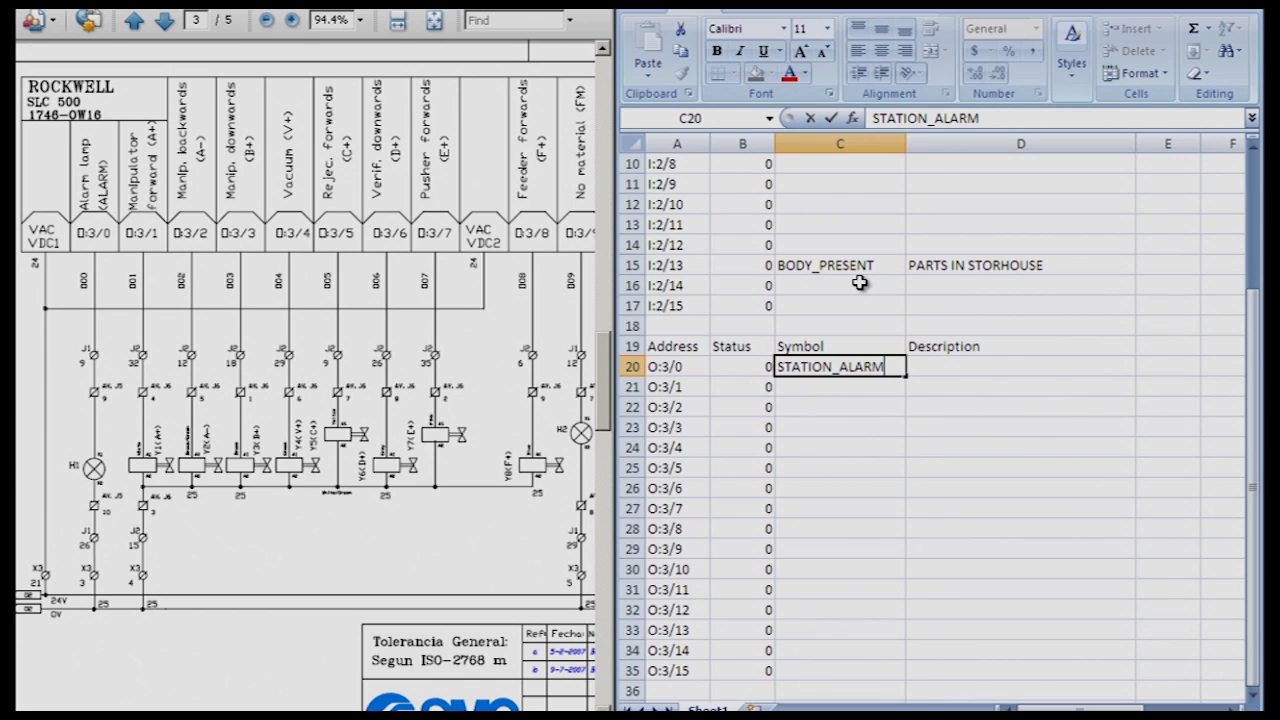
{"action": "left_click", "coordinate": [958, 370]}
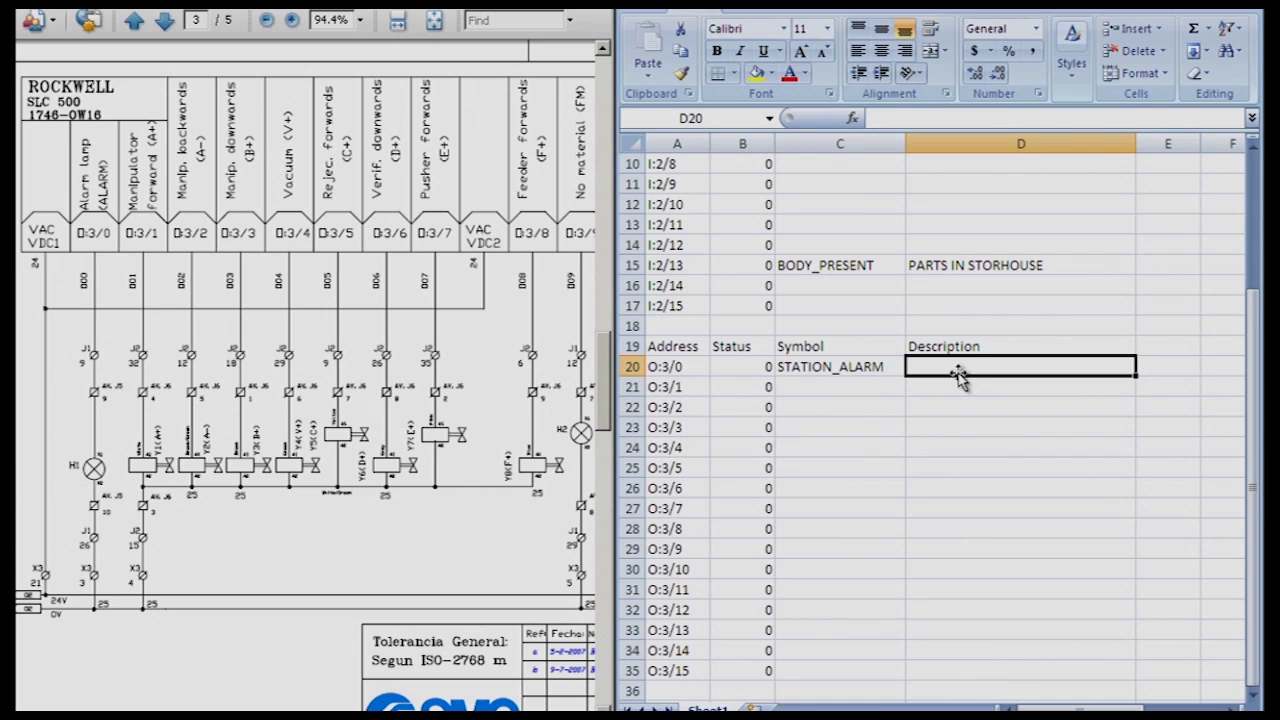
{"action": "type", "text": "STATION ALA"}
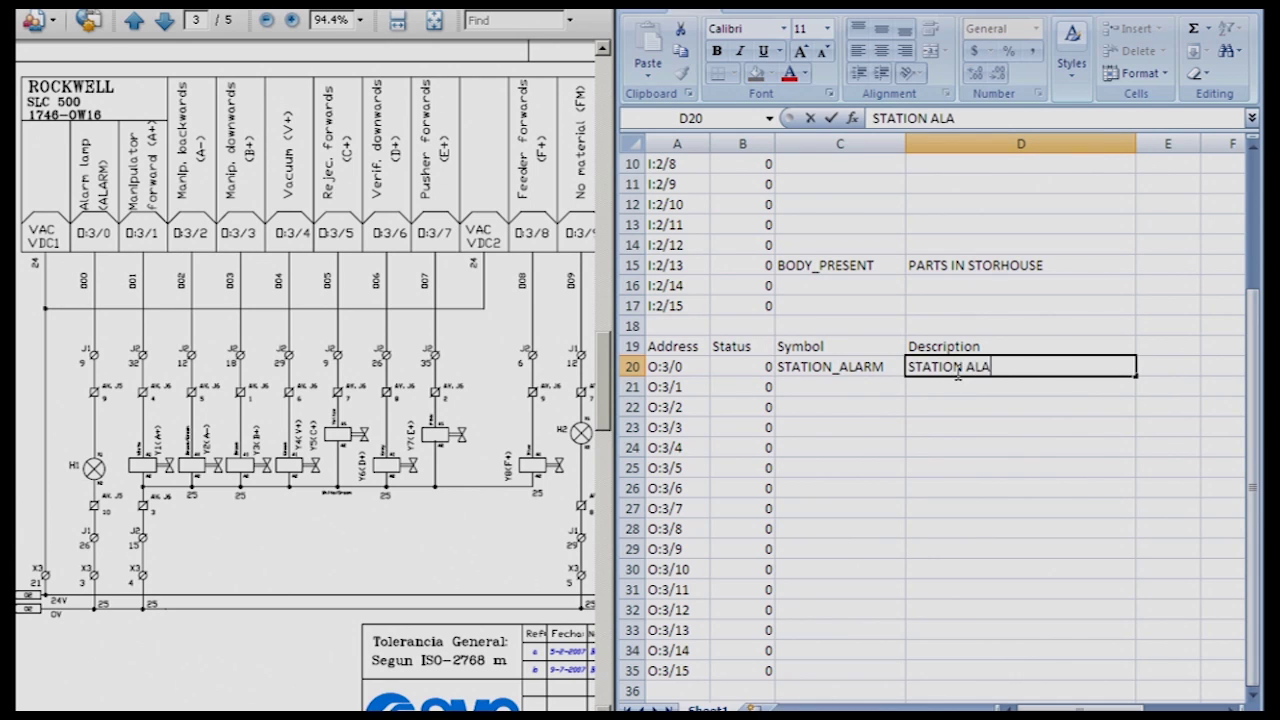
{"action": "type", "text": "RM LIGHT"}
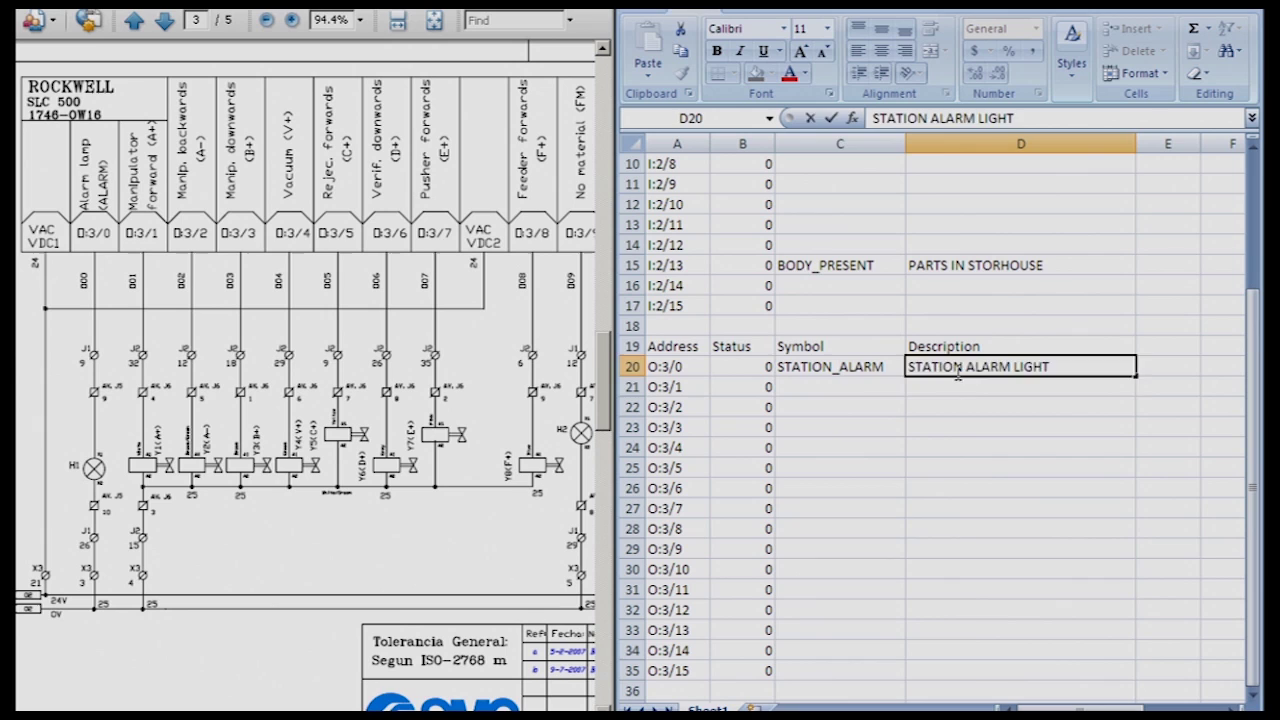
{"action": "key", "text": "Return"}
{"action": "key", "text": "Left"}
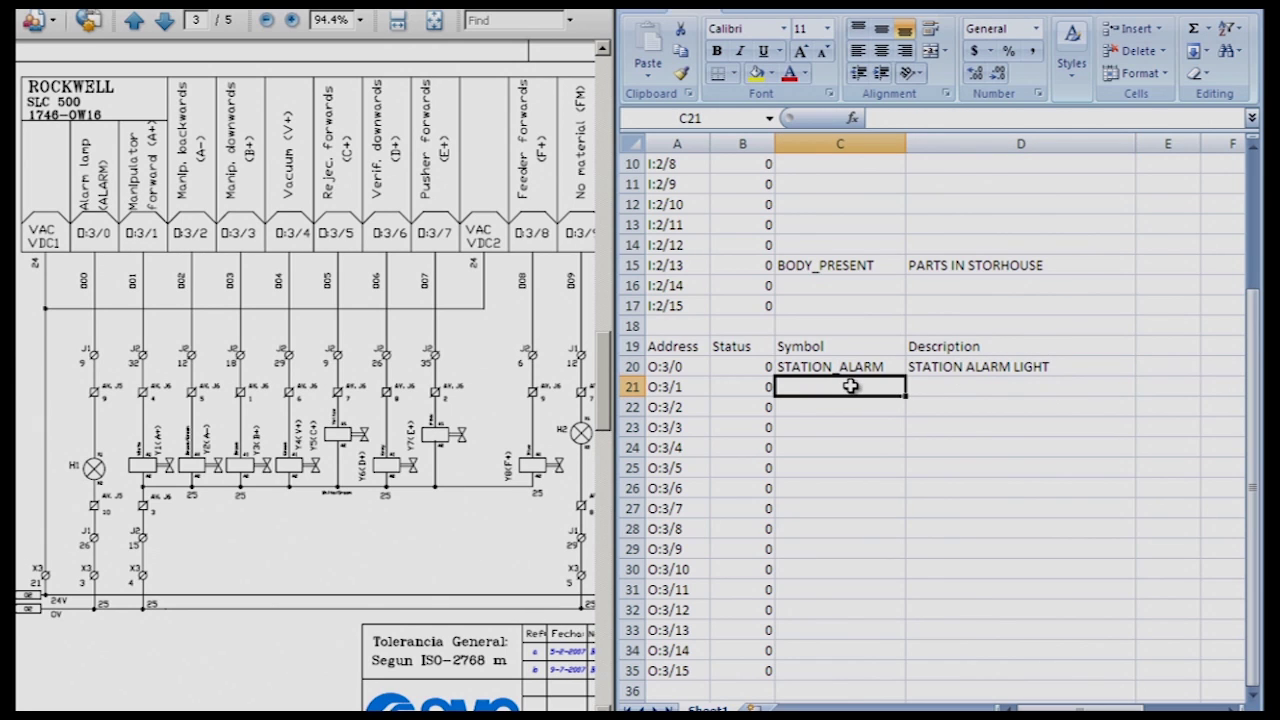
- Enter EXT_TRANSFER_CYL as the O:3/1 symbol in C21
{"action": "double_click", "coordinate": [830, 387]}
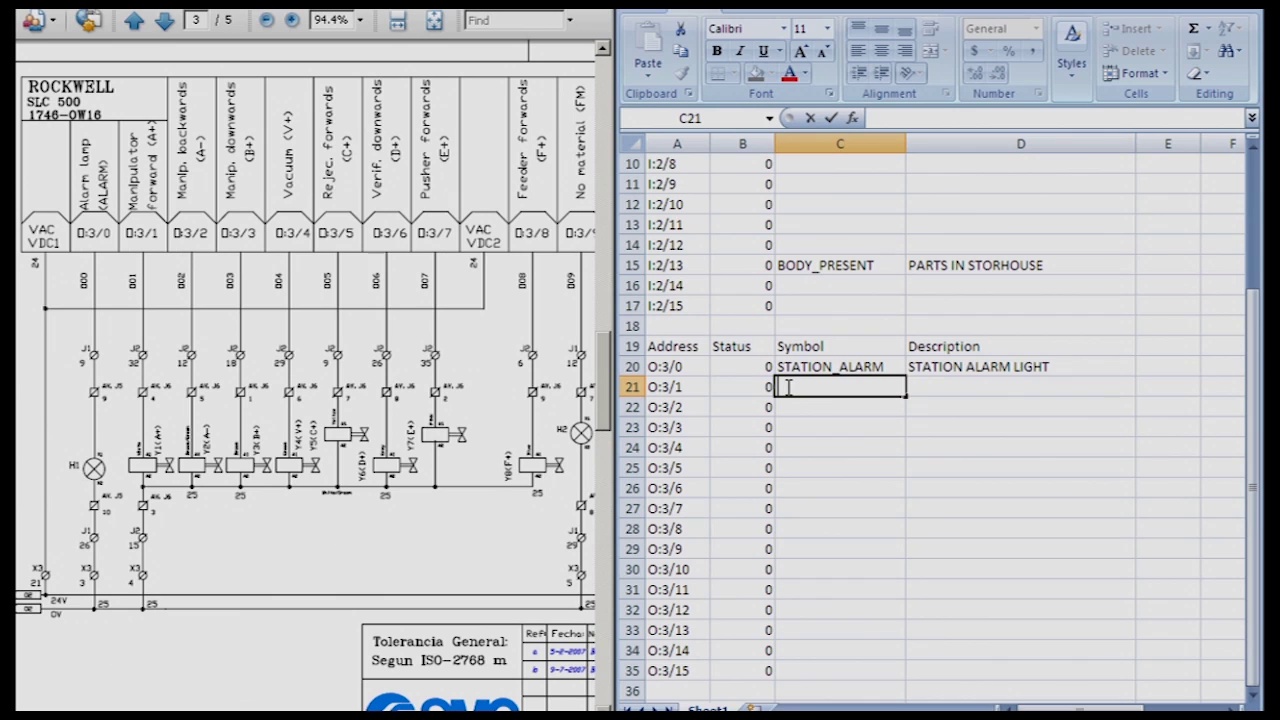
{"action": "type", "text": "e"}
{"action": "key", "text": "BackSpace"}
{"action": "type", "text": "EXT_TRANSFER"}
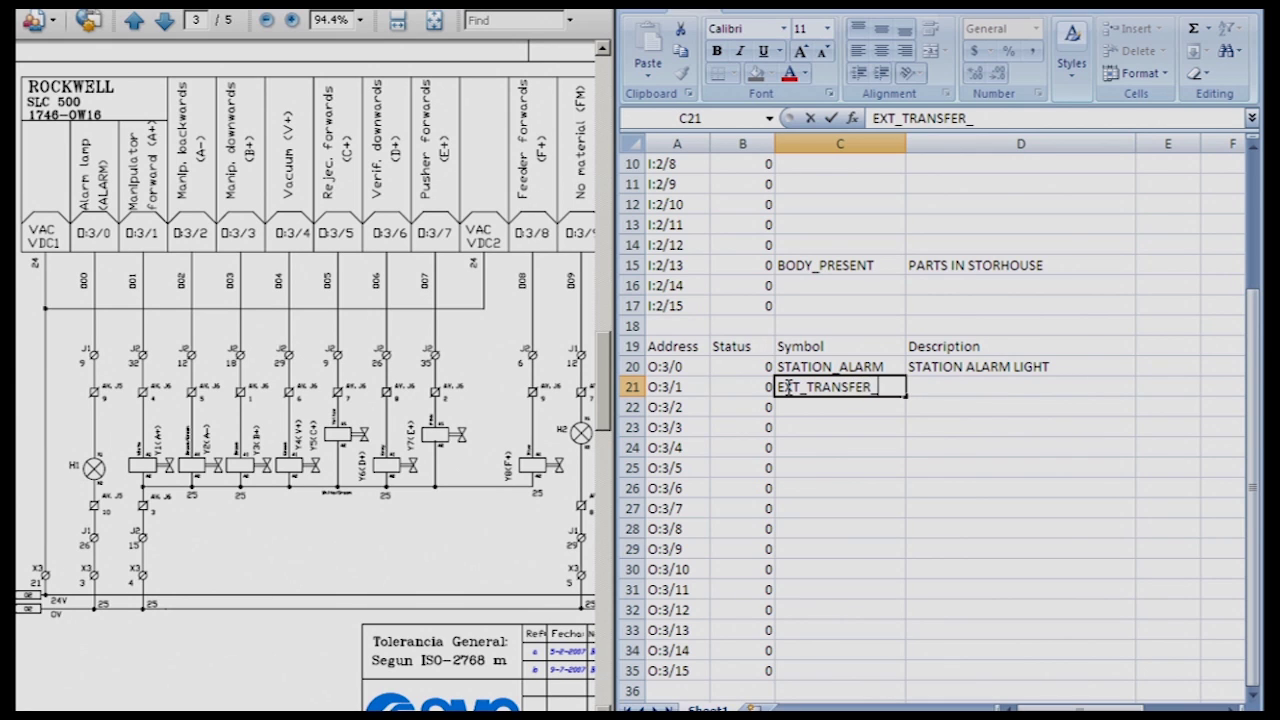
{"action": "type", "text": "_CYL"}
{"action": "key", "text": "Tab"}
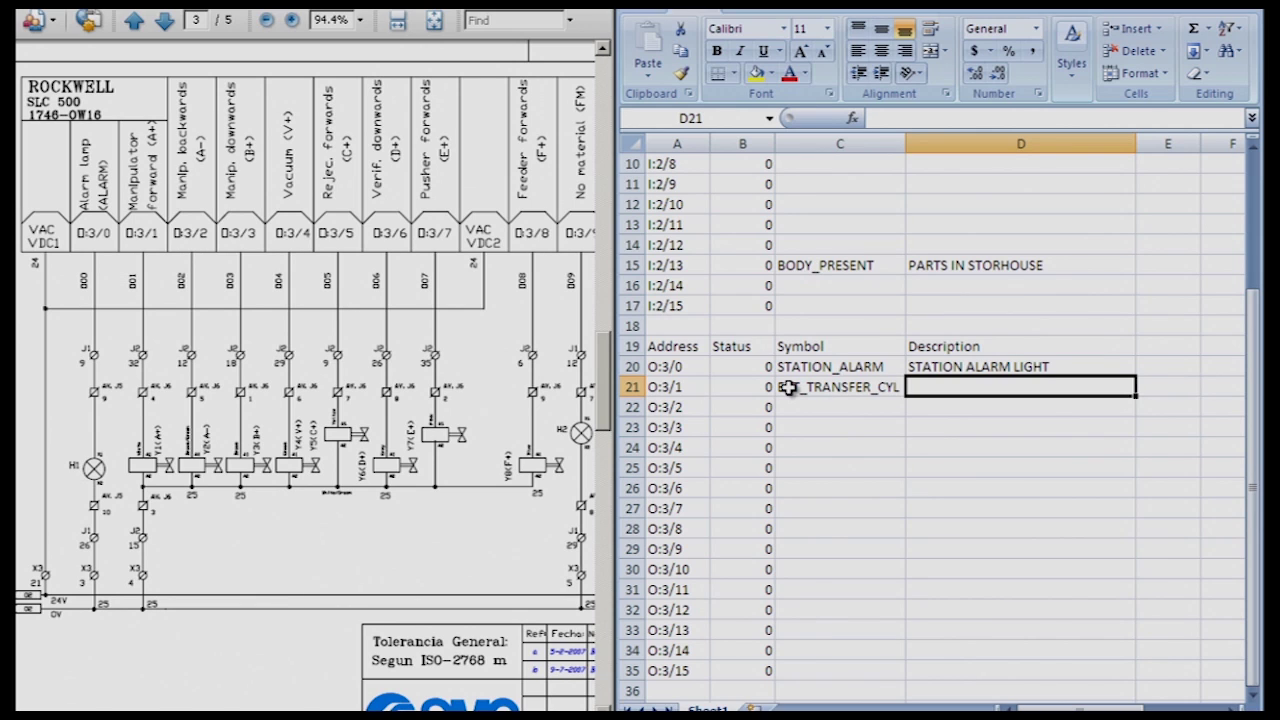
- Enter EXTEND TRANSFER CYLINDER as the O:3/1 description in D21
{"action": "double_click", "coordinate": [943, 386]}
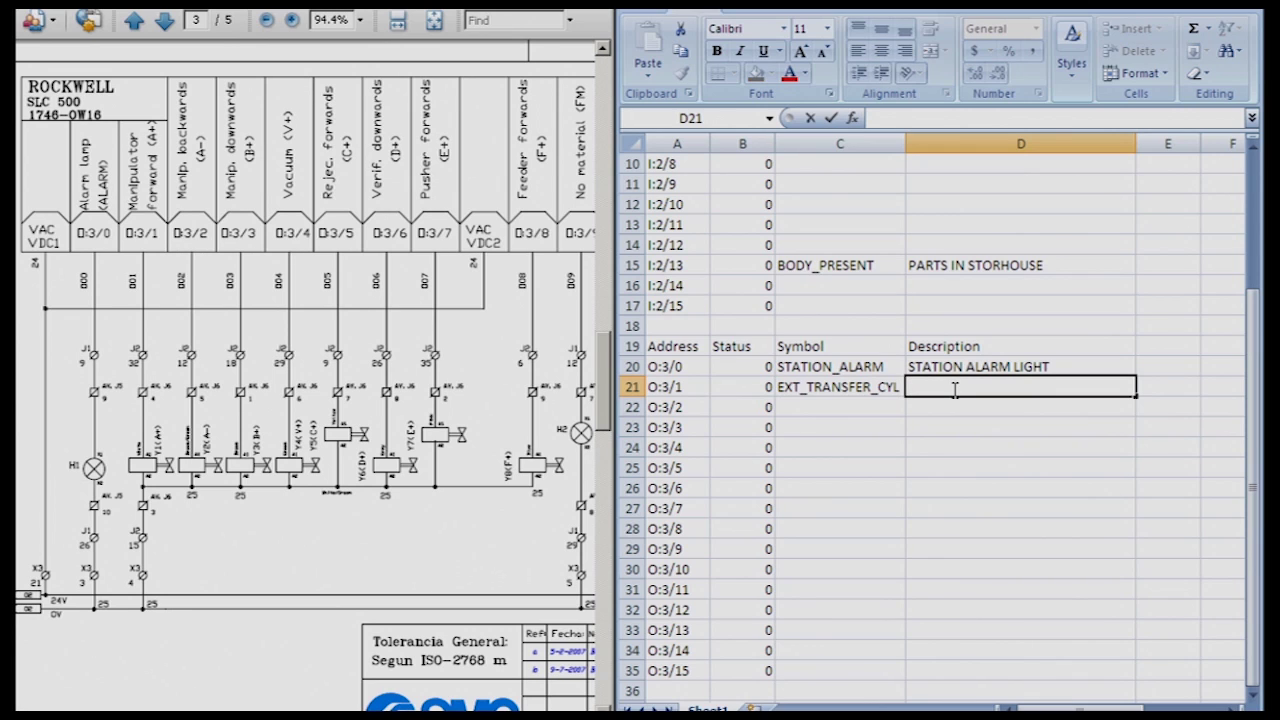
{"action": "type", "text": "EXTEND"}
{"action": "type", "text": "TRANS"}
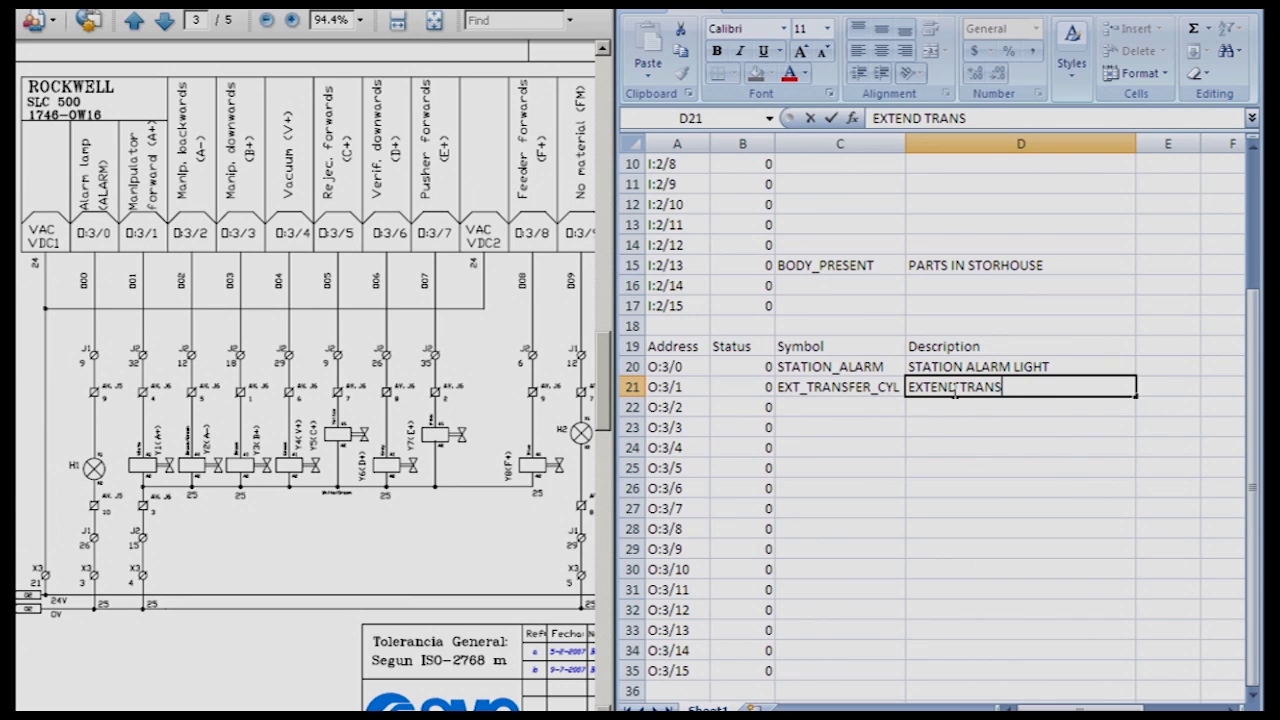
{"action": "type", "text": "FER CYLINDER"}
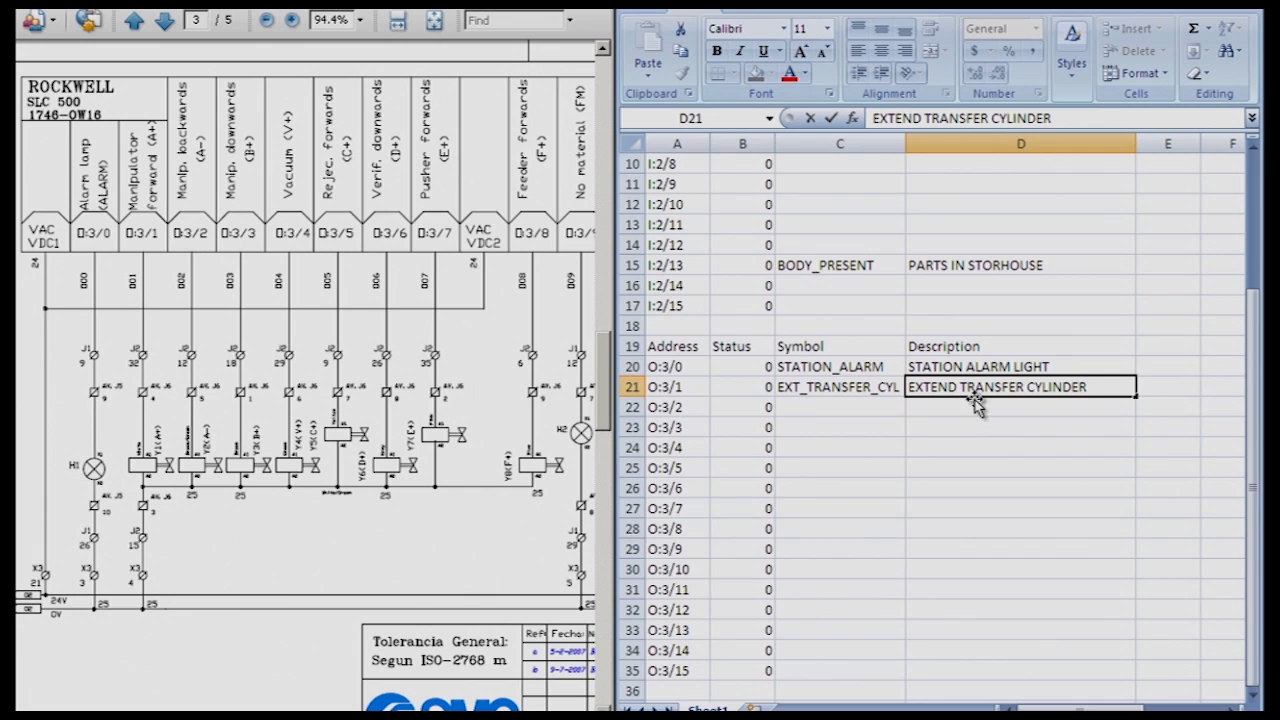
{"action": "left_click", "coordinate": [972, 405]}
{"action": "left_click", "coordinate": [848, 410]}
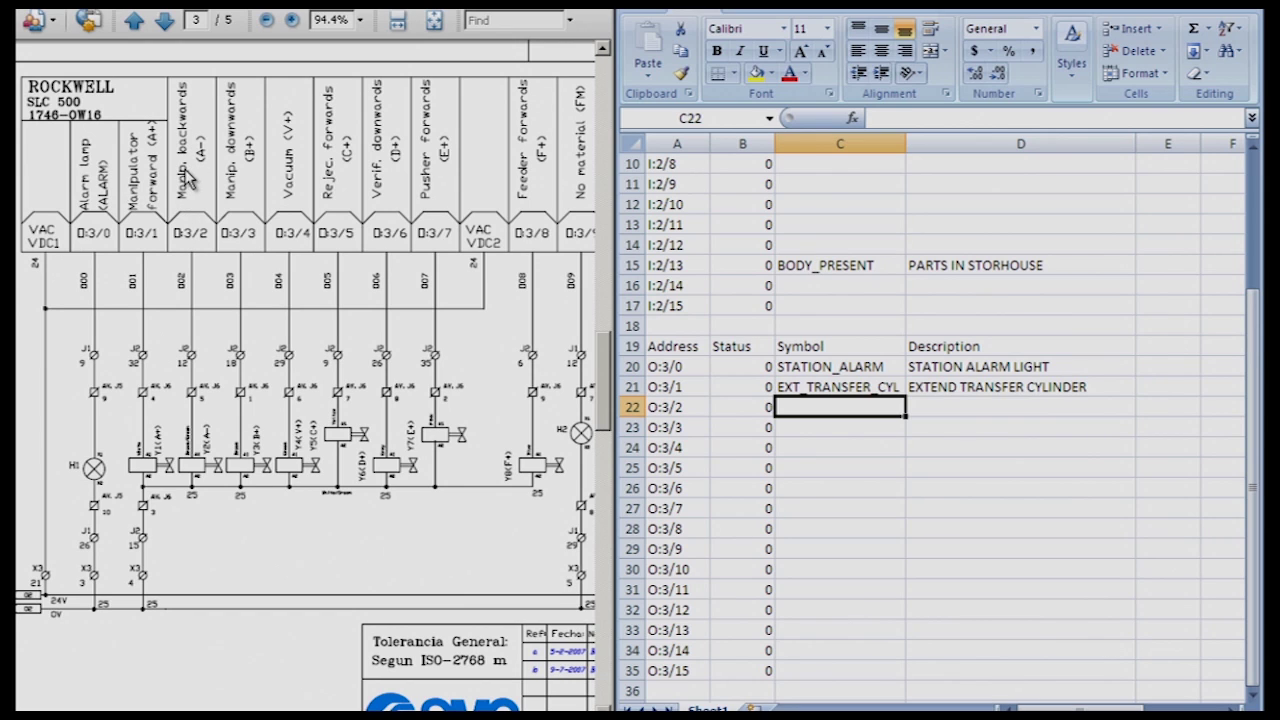
- Autocomplete C22 from EXT_TRANSFER_CYL and change it to RET_TRANSFER_CYL
{"action": "double_click", "coordinate": [796, 407]}
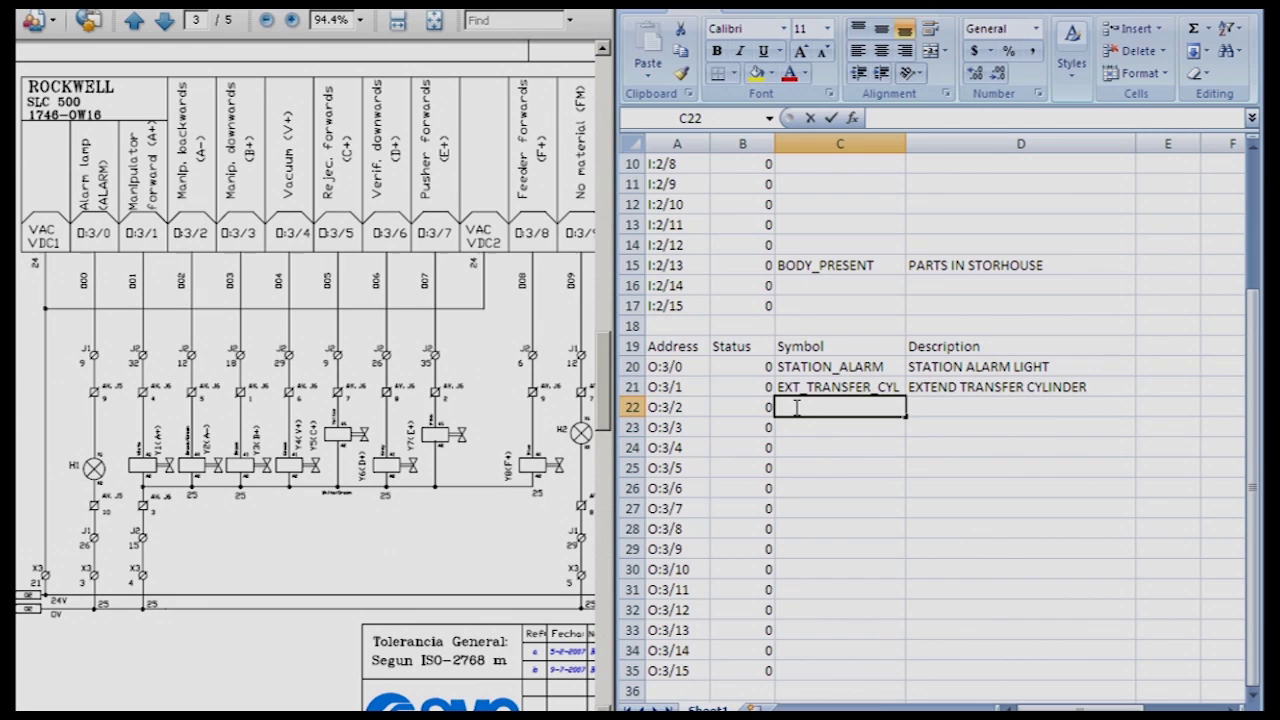
{"action": "type", "text": "EXT_TRANSFER_CYL"}
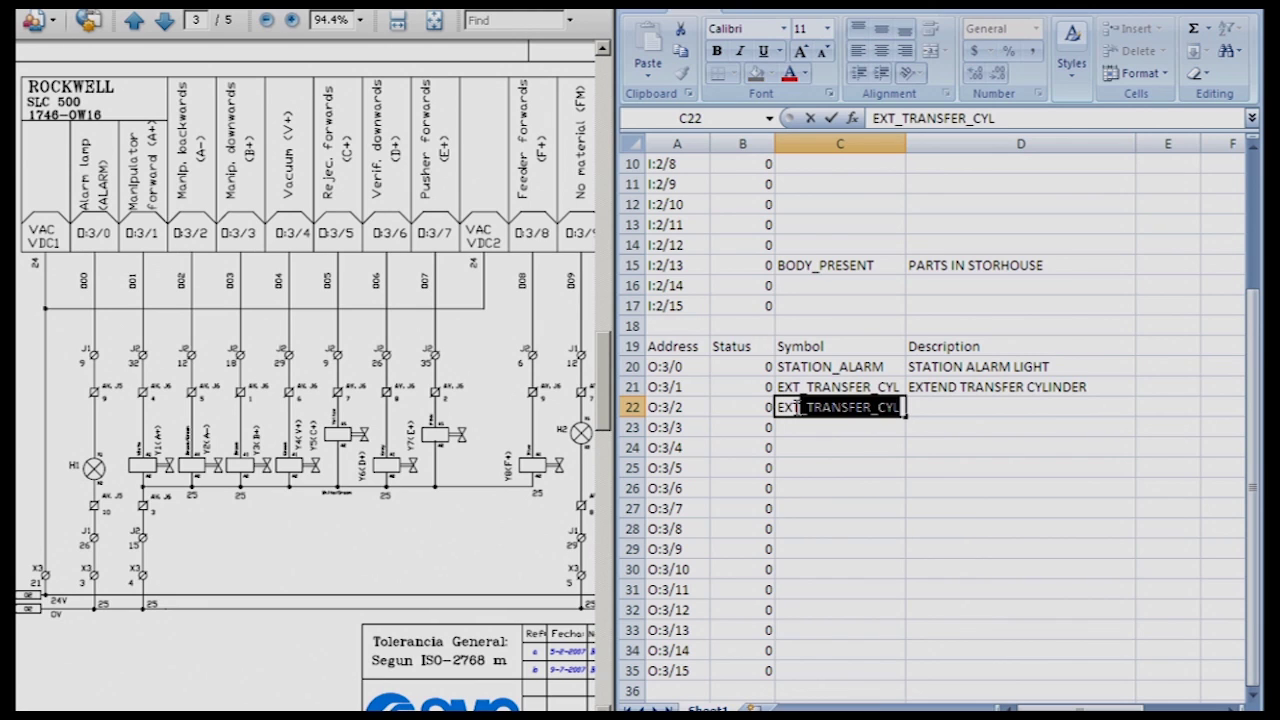
{"action": "key", "text": "Return"}
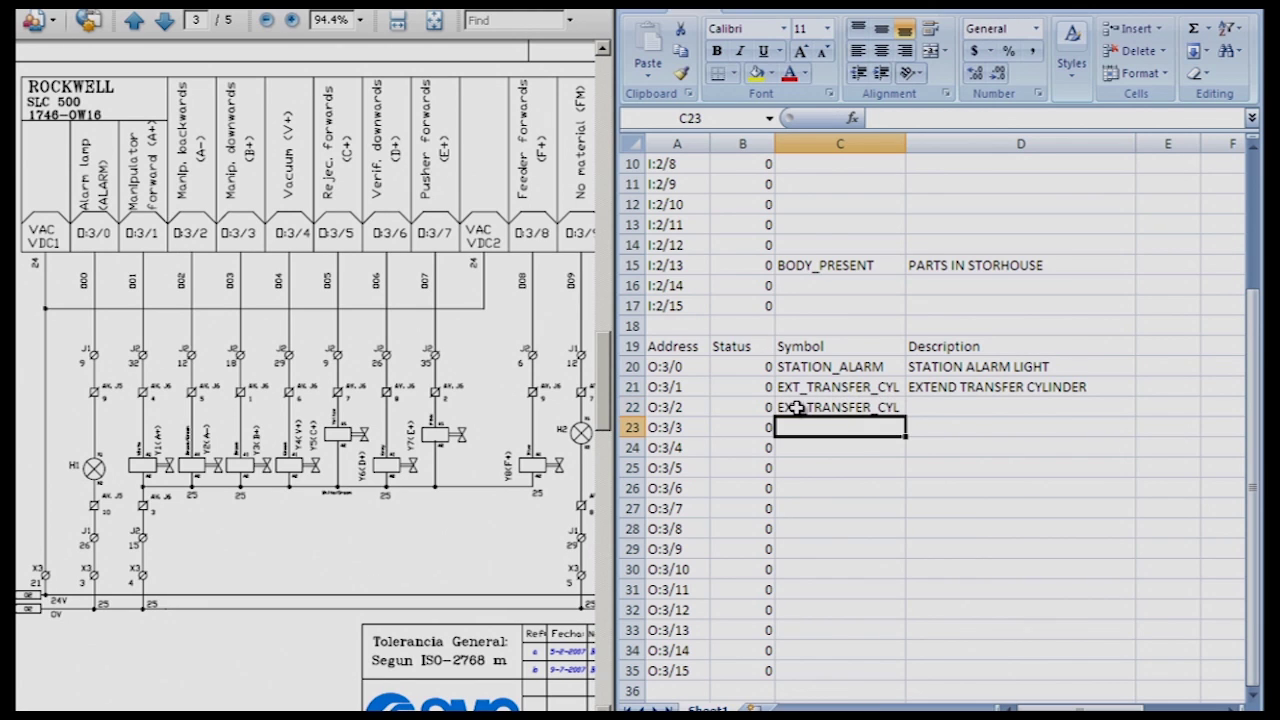
{"action": "left_click", "coordinate": [846, 408]}
{"action": "double_click", "coordinate": [846, 407]}
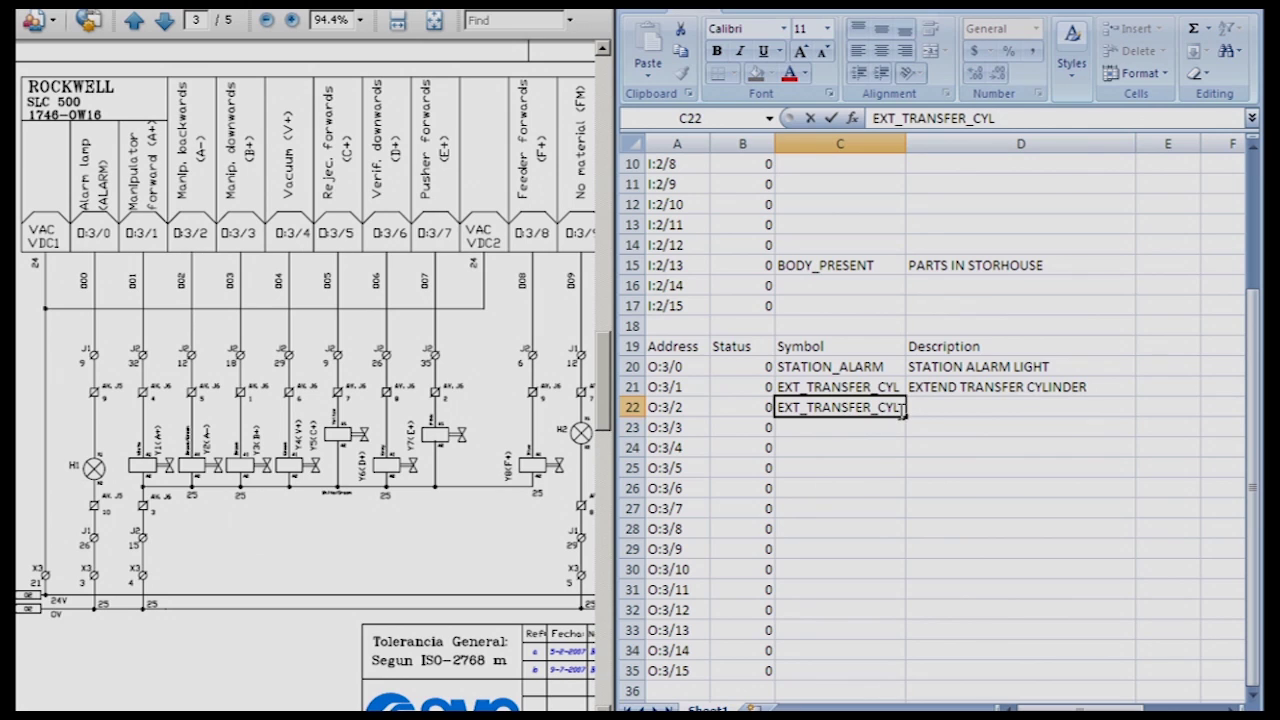
{"action": "left_click", "coordinate": [799, 408]}
{"action": "key", "text": "BackSpace"}
{"action": "key", "text": "BackSpace"}
{"action": "key", "text": "BackSpace"}
{"action": "type", "text": "RET"}
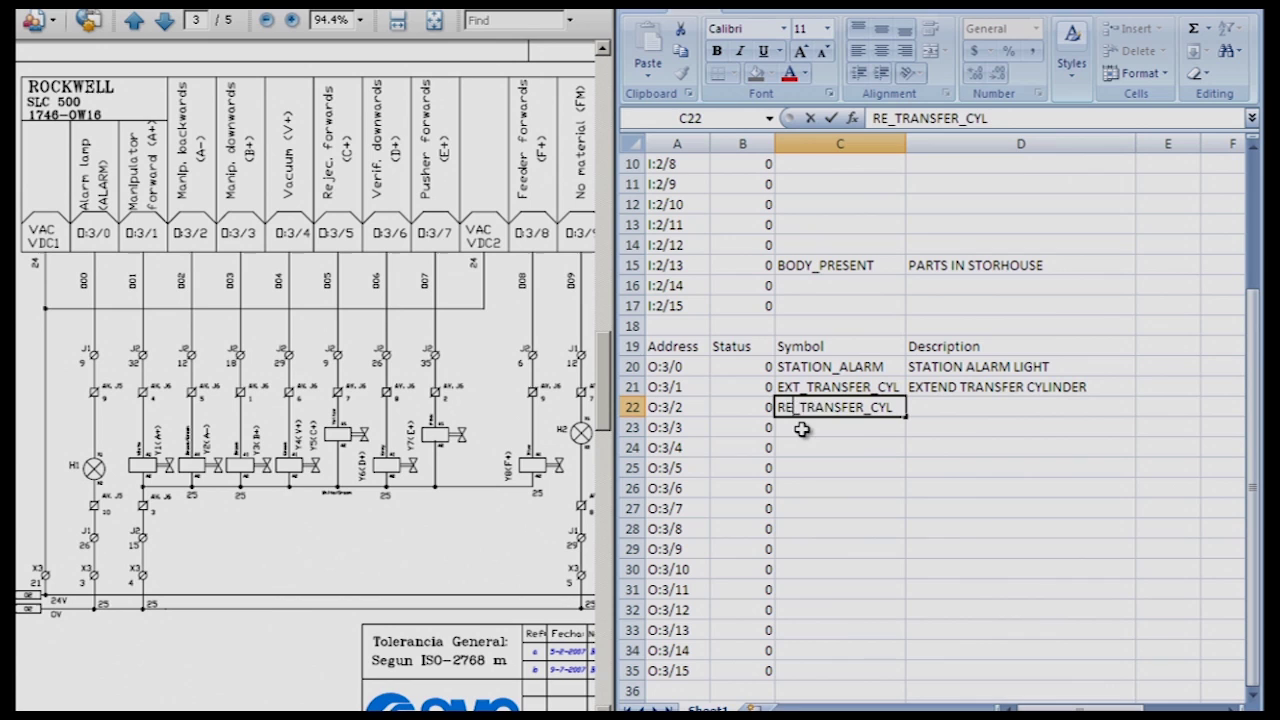
- Autocomplete D22 from EXTEND TRANSFER CYLINDER and change it to RETRCT TRANSFER CYLINDER
{"action": "left_click", "coordinate": [980, 409]}
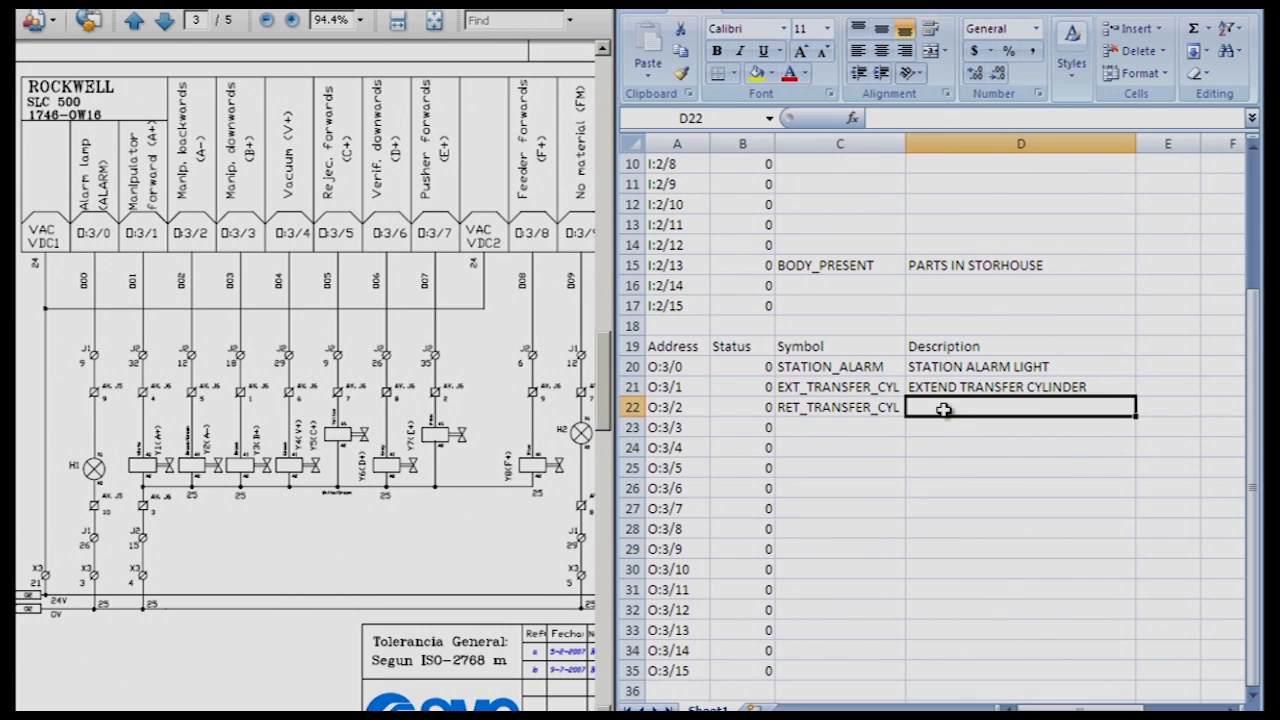
{"action": "double_click", "coordinate": [943, 409]}
{"action": "type", "text": "EXTEND TRANSFER CYLINDER"}
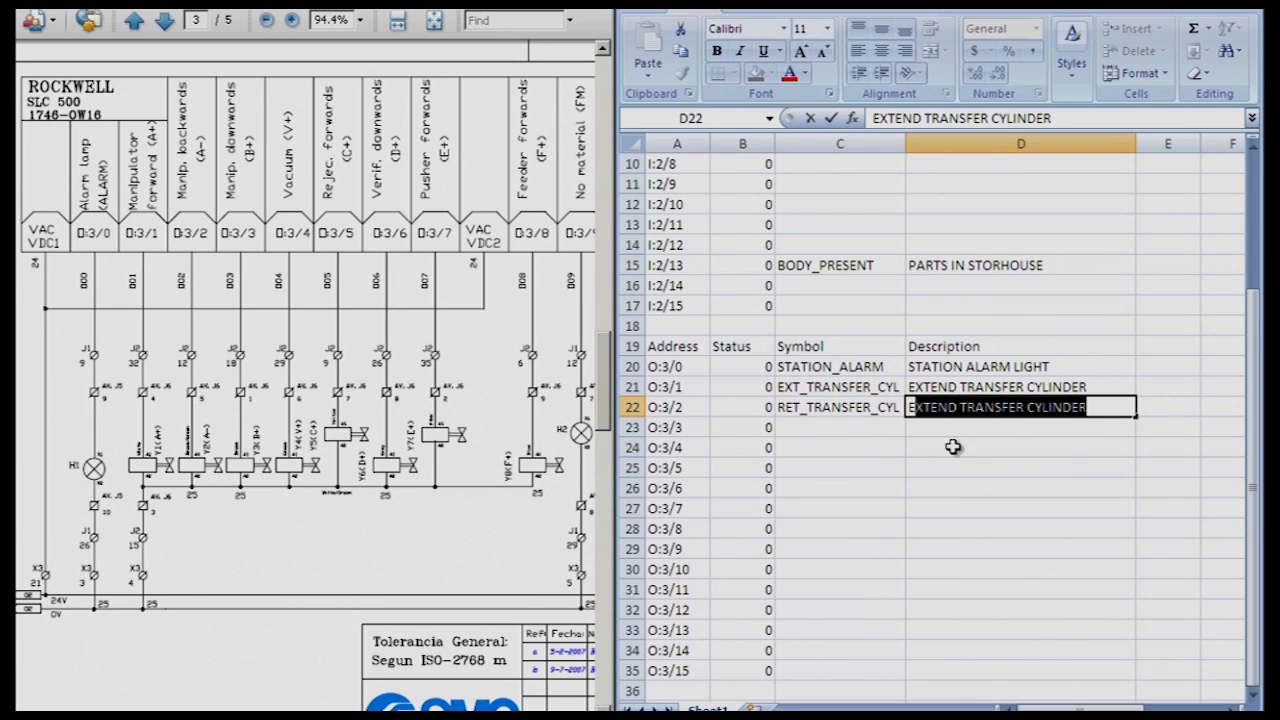
{"action": "left_click", "coordinate": [953, 446]}
{"action": "left_click", "coordinate": [949, 409]}
{"action": "double_click", "coordinate": [956, 408]}
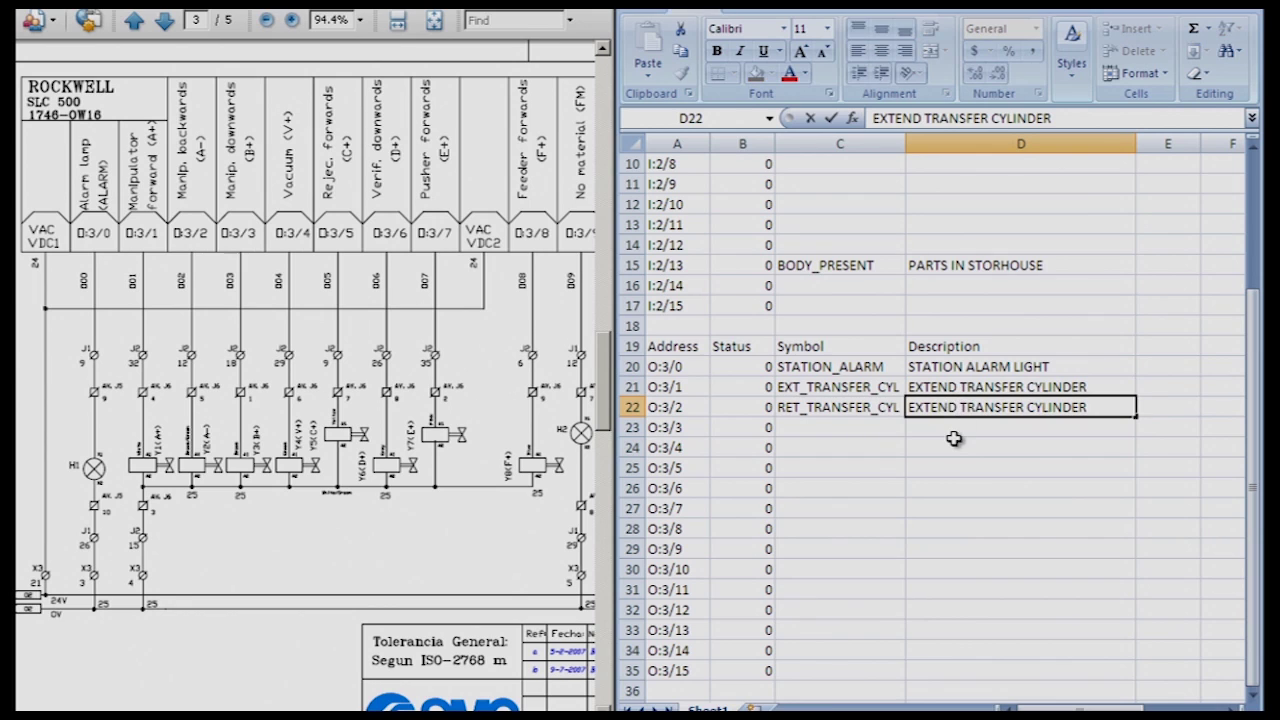
{"action": "key", "text": "BackSpace"}
{"action": "key", "text": "BackSpace"}
{"action": "key", "text": "BackSpace"}
{"action": "key", "text": "BackSpace"}
{"action": "key", "text": "BackSpace"}
{"action": "key", "text": "BackSpace"}
{"action": "type", "text": "RETRCT"}
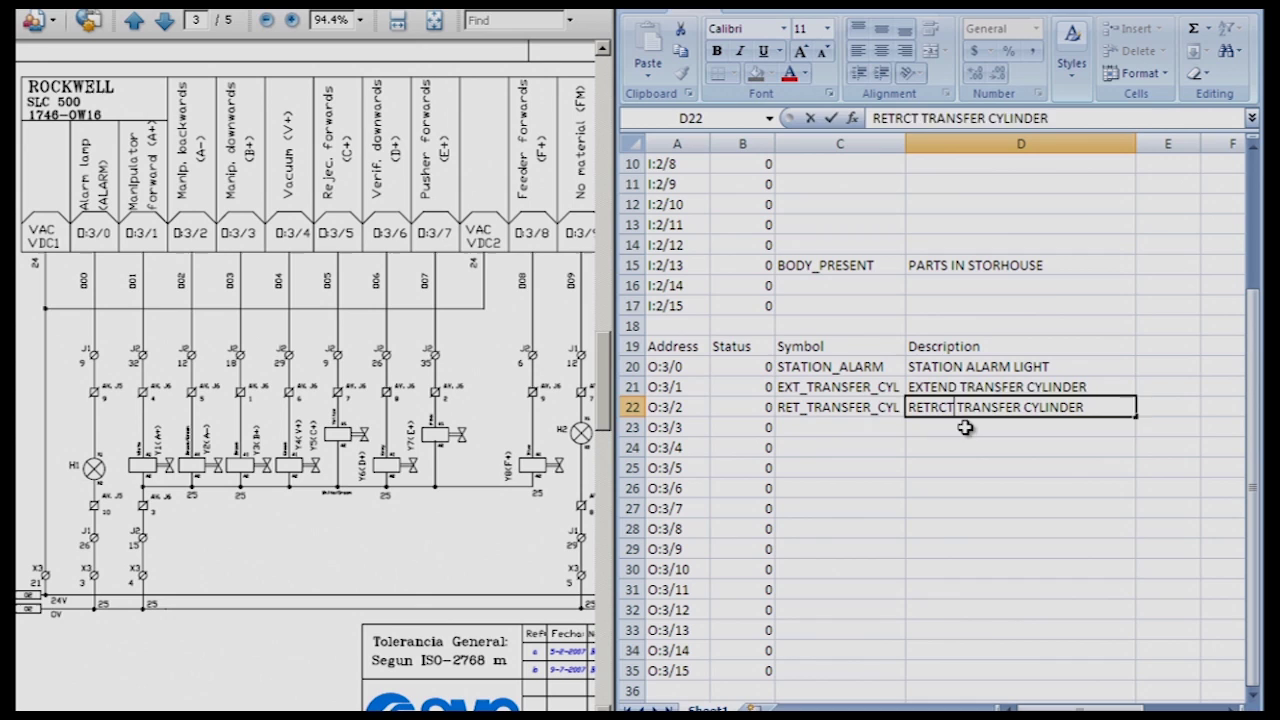
{"action": "left_click", "coordinate": [965, 427]}
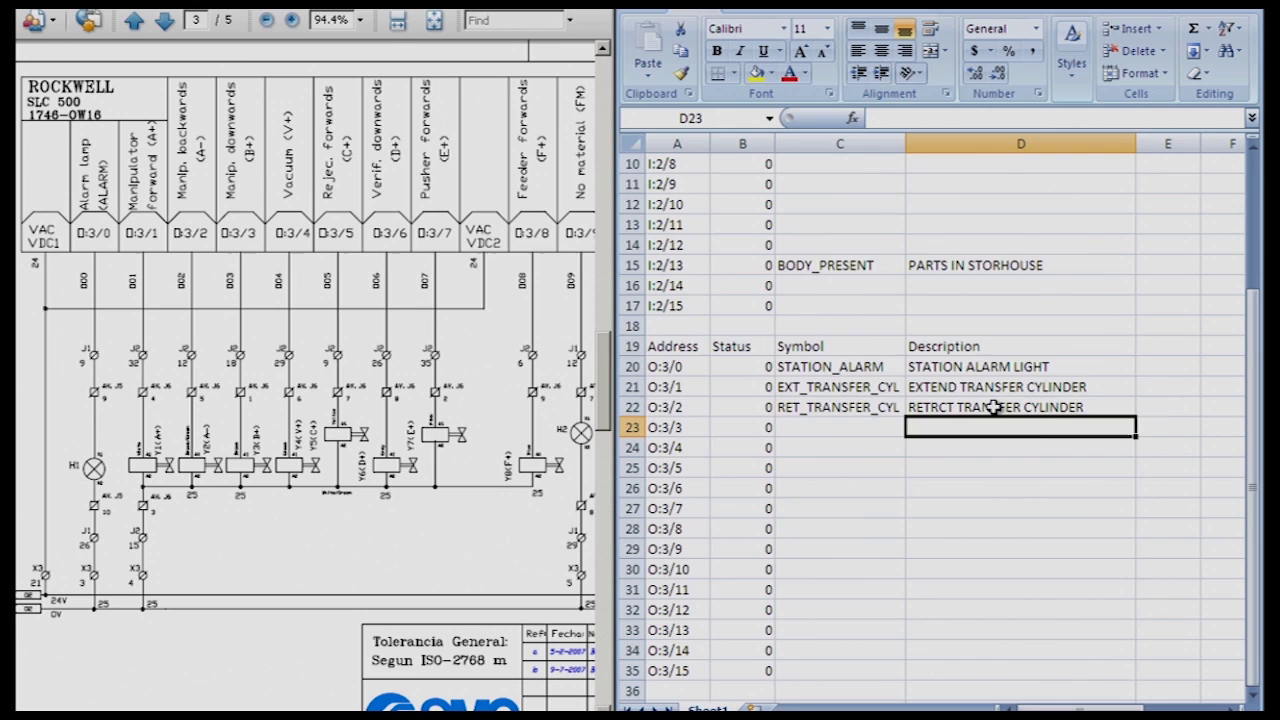
{"action": "scroll", "coordinate": [993, 407], "scroll_direction": "up", "scroll_amount": 3}
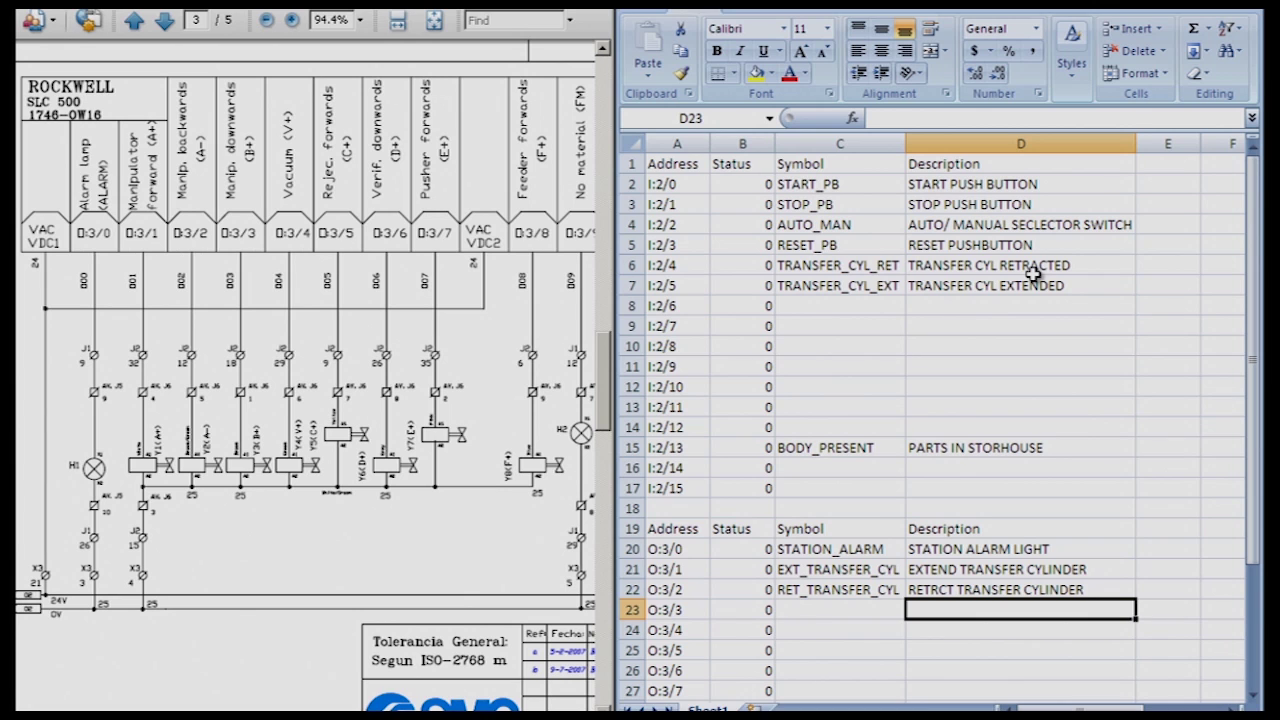
{"action": "scroll", "coordinate": [1033, 274], "scroll_direction": "down", "scroll_amount": 6}
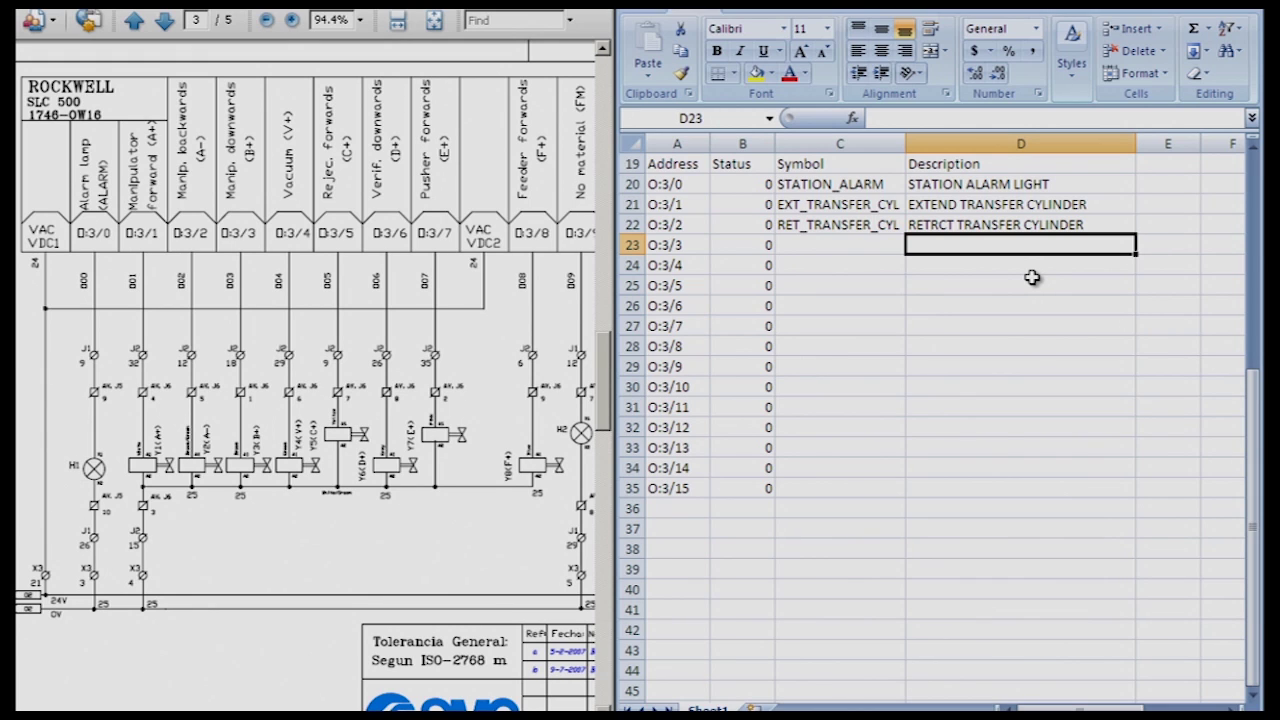
- Fix the RETRCT typo in D22 so it reads RETRACT TRANSFER CYLINDER
{"action": "left_click", "coordinate": [943, 225]}
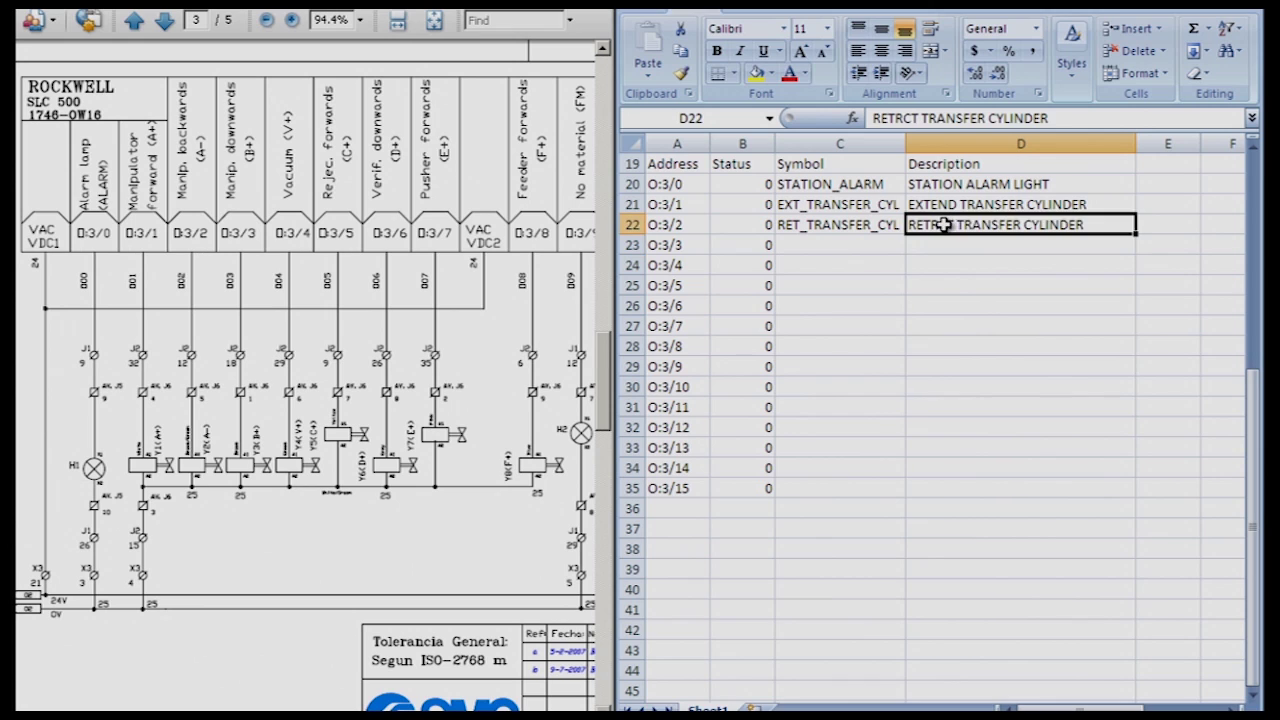
{"action": "double_click", "coordinate": [943, 225]}
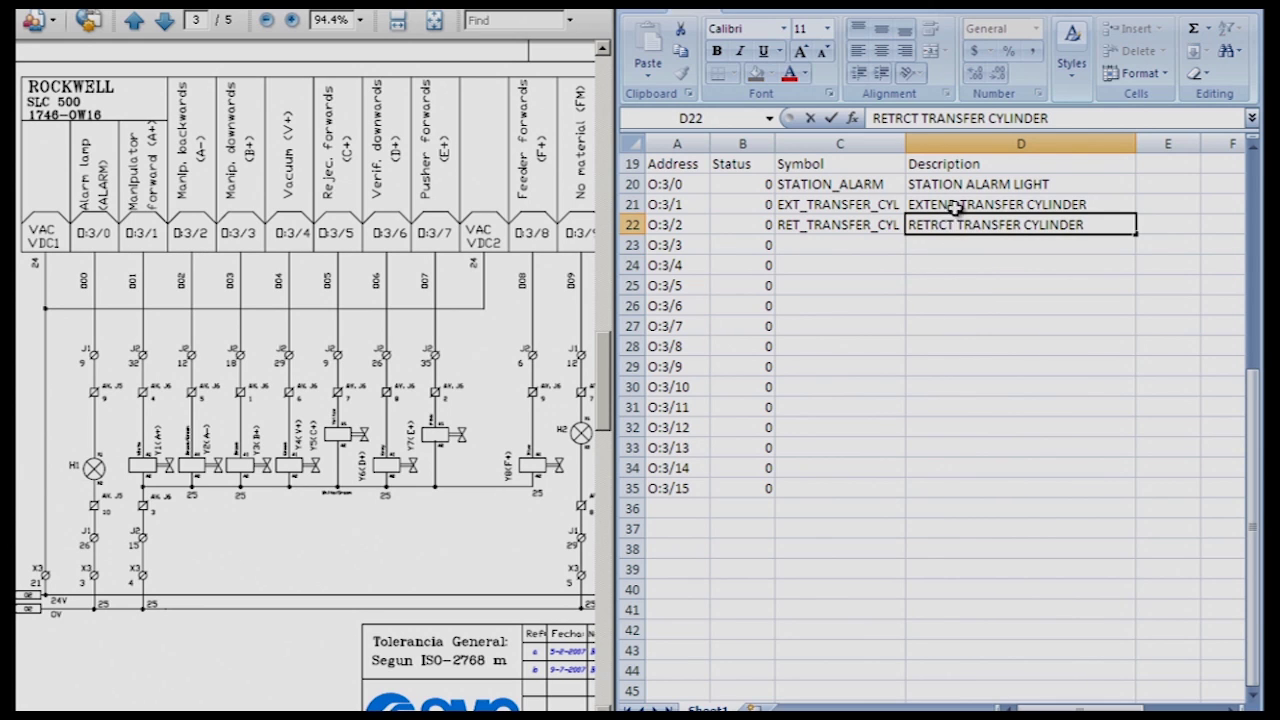
{"action": "key", "text": "BackSpace"}
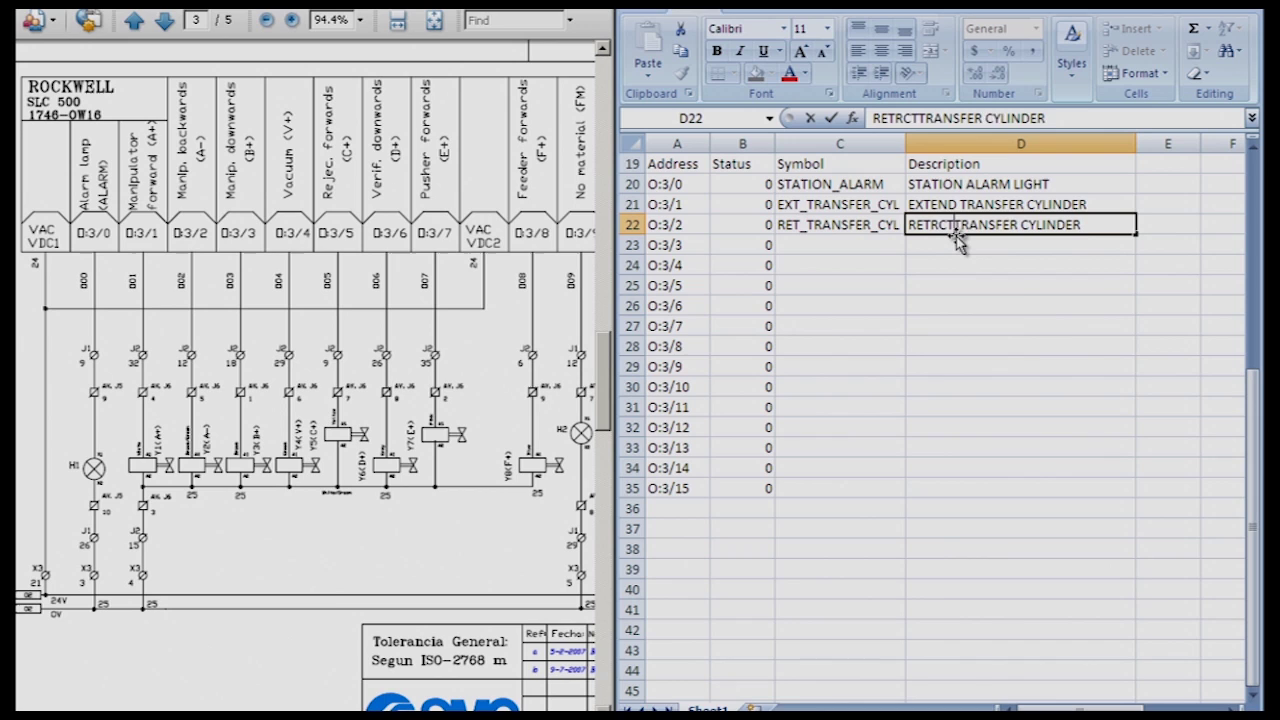
{"action": "key", "text": "BackSpace"}
{"action": "key", "text": "BackSpace"}
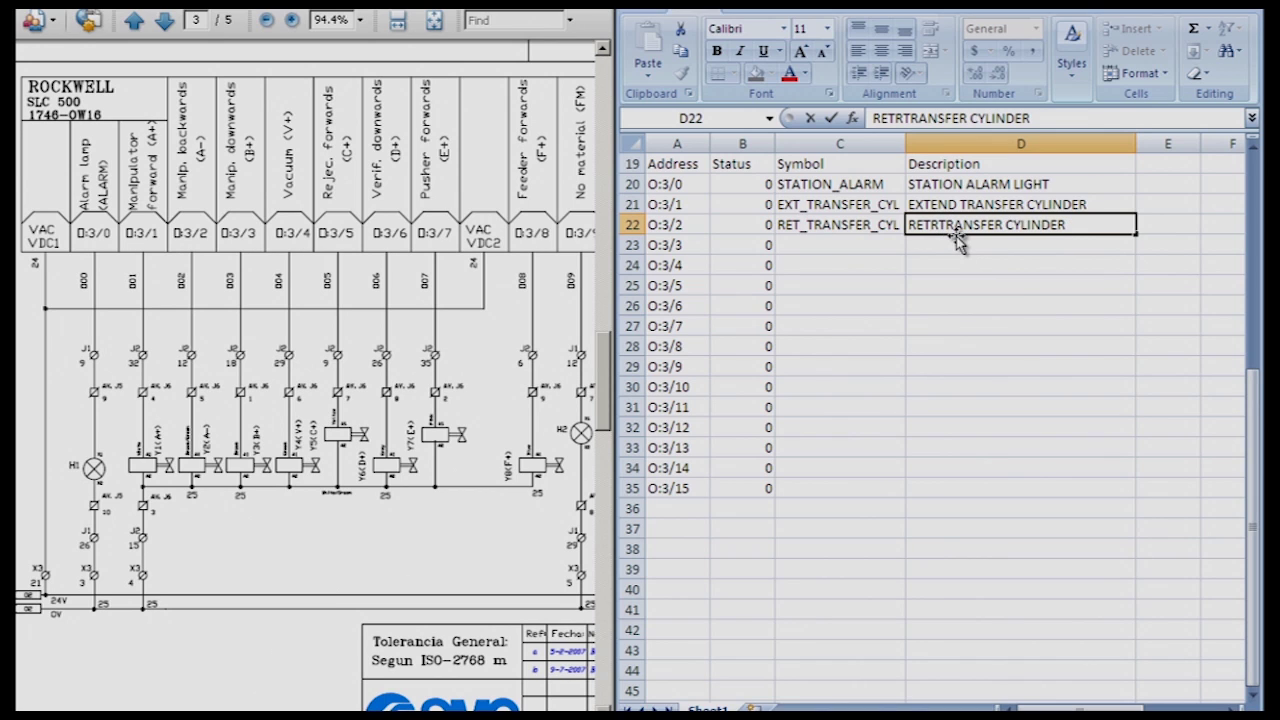
{"action": "type", "text": "ACT"}
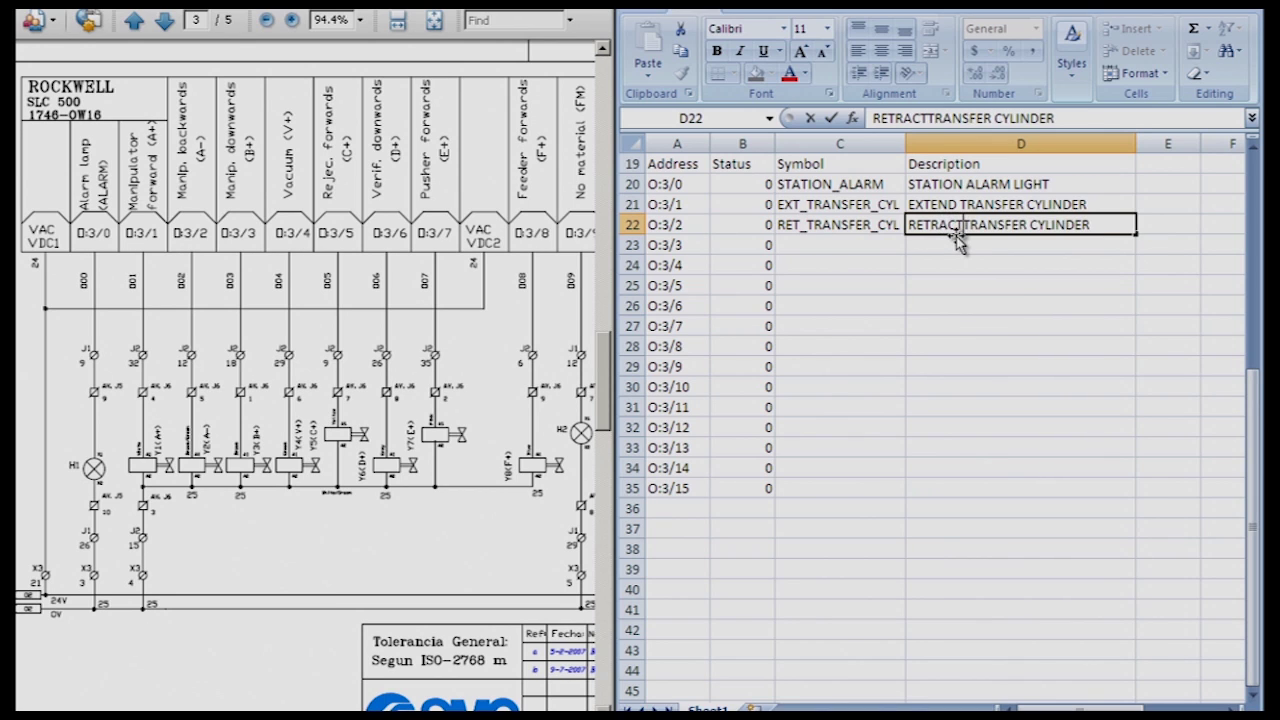
{"action": "left_click", "coordinate": [1062, 255]}
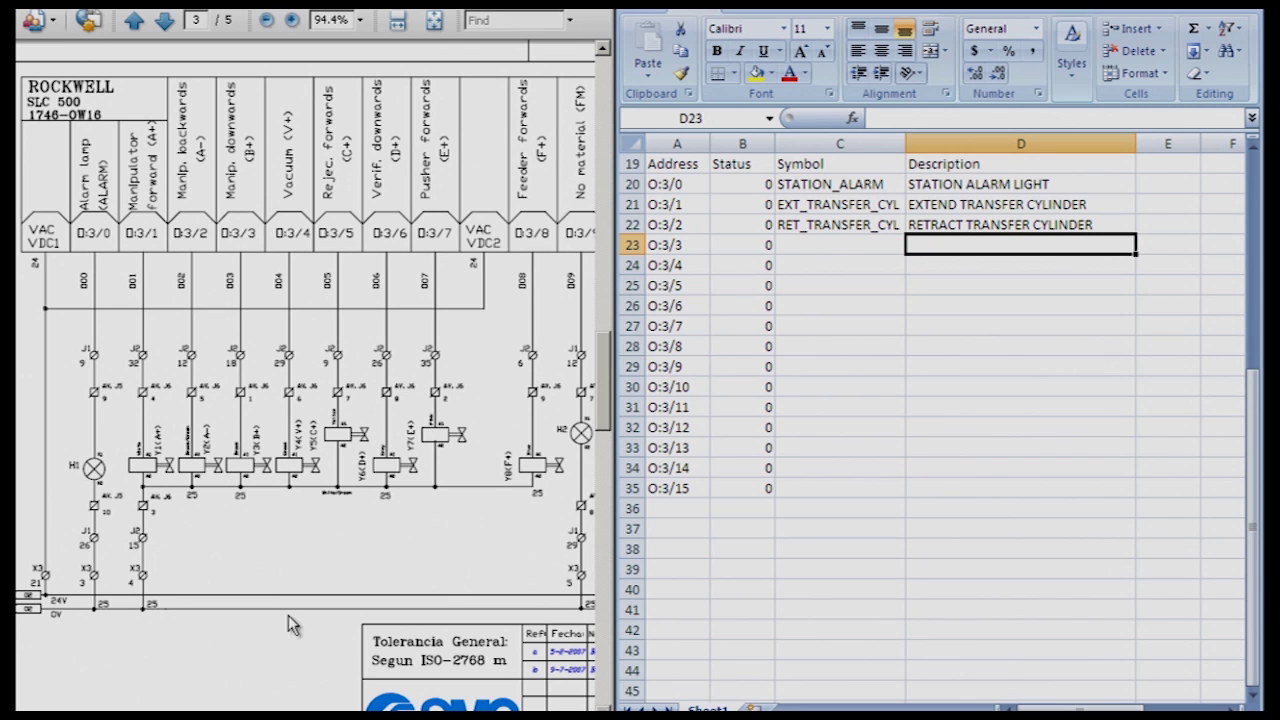
- Scroll the schematic right to outputs O:3/9–O:3/12 and select C29 in Excel
{"action": "scroll", "coordinate": [360, 474], "scroll_direction": "right", "scroll_amount": 5}
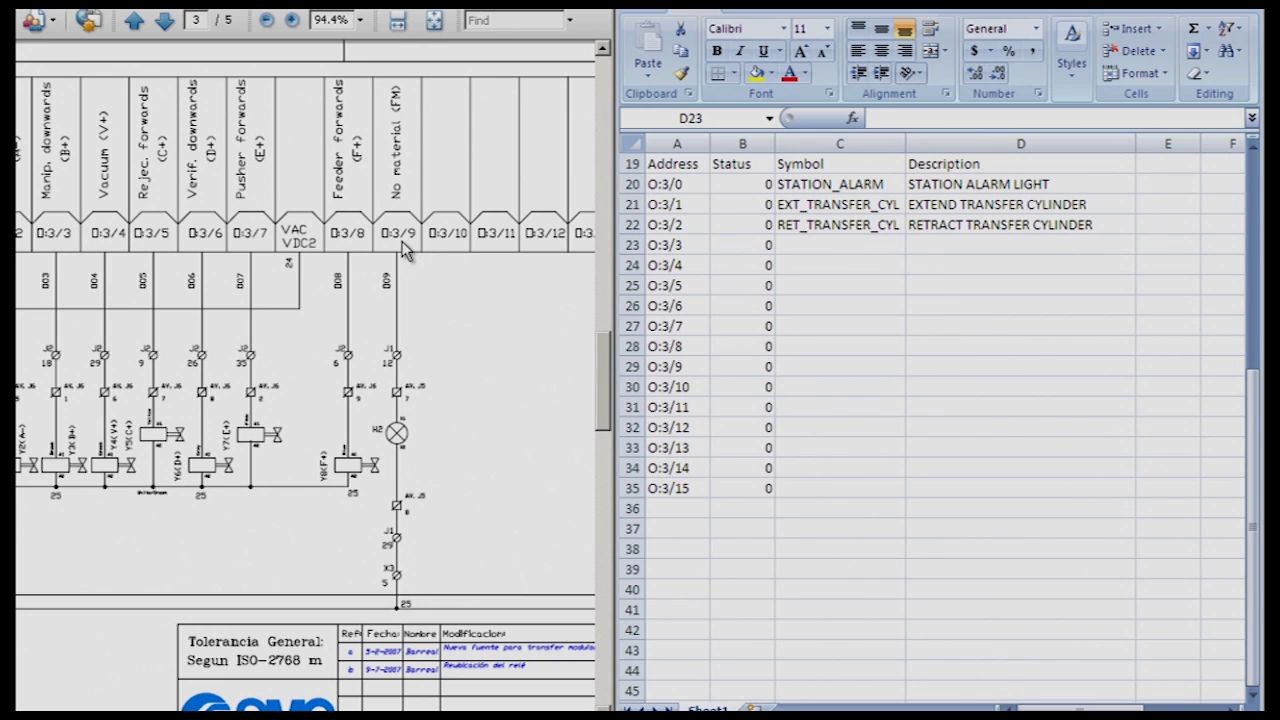
{"action": "key", "text": "alt+Tab"}
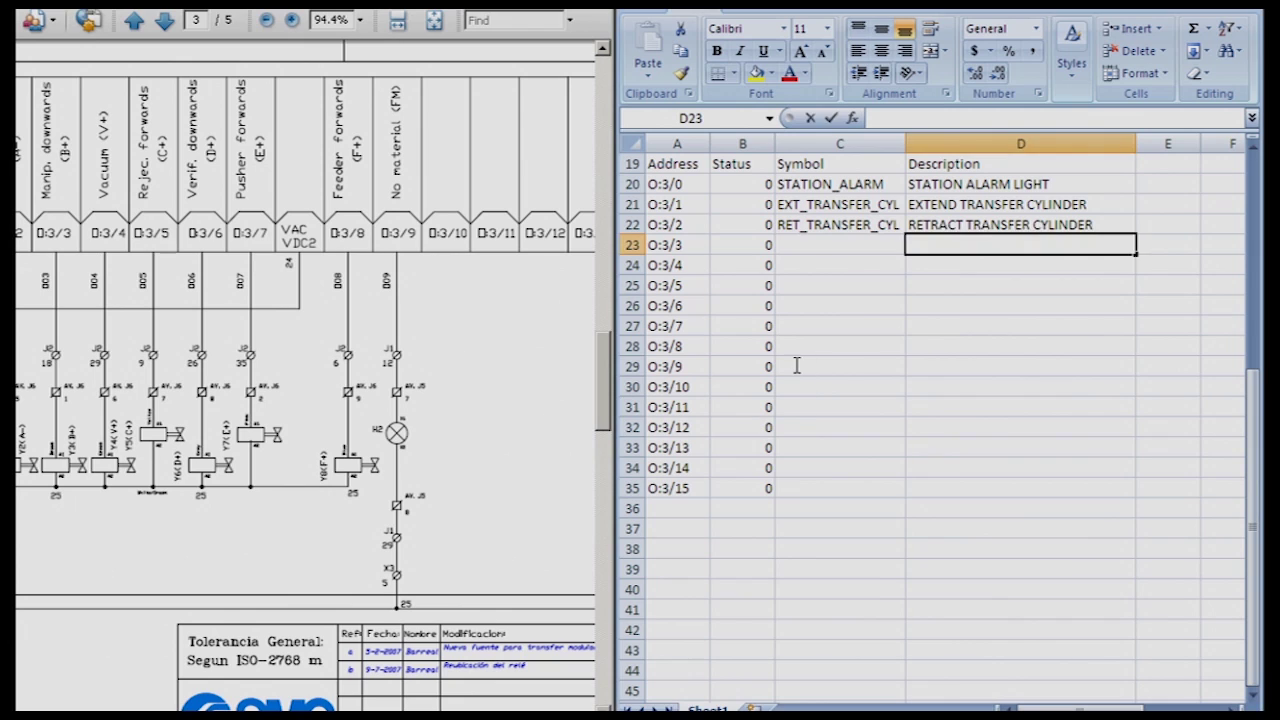
{"action": "left_click", "coordinate": [797, 366]}
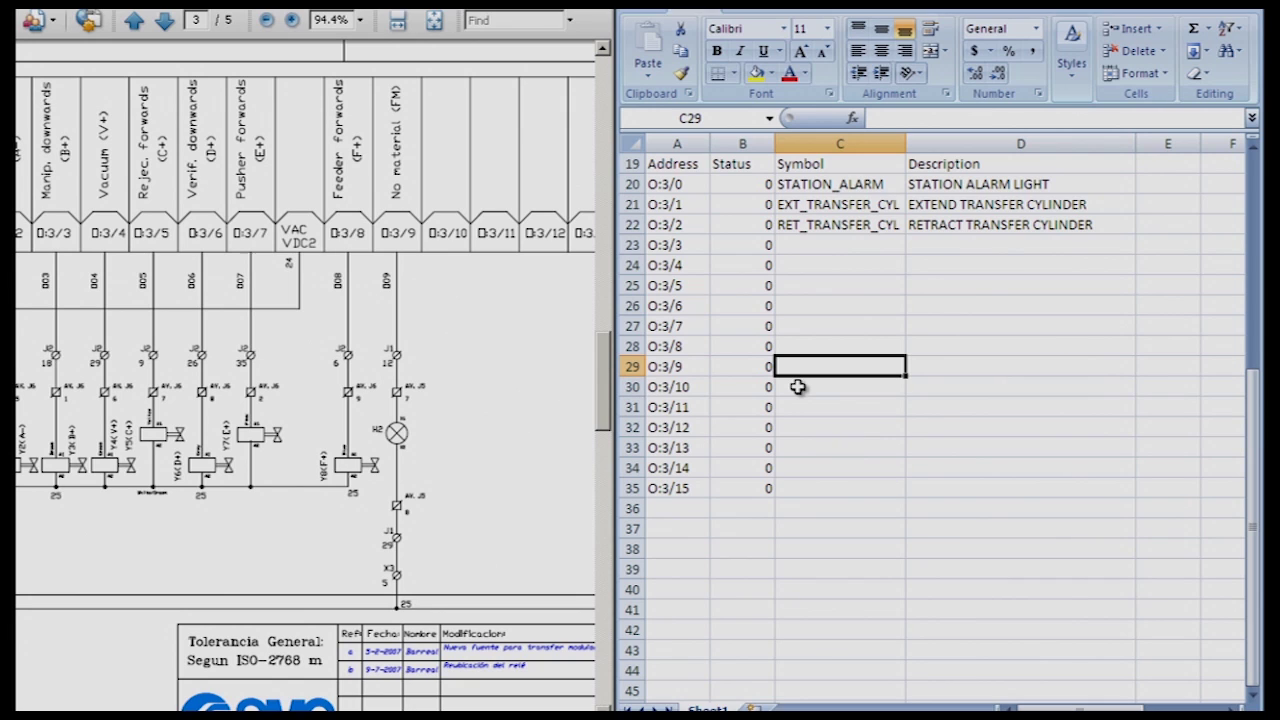
- Enter STORE_EMPTY in C29 and STORE HOUSE EMPTY ALARM in D29
{"action": "type", "text": "STORE"}
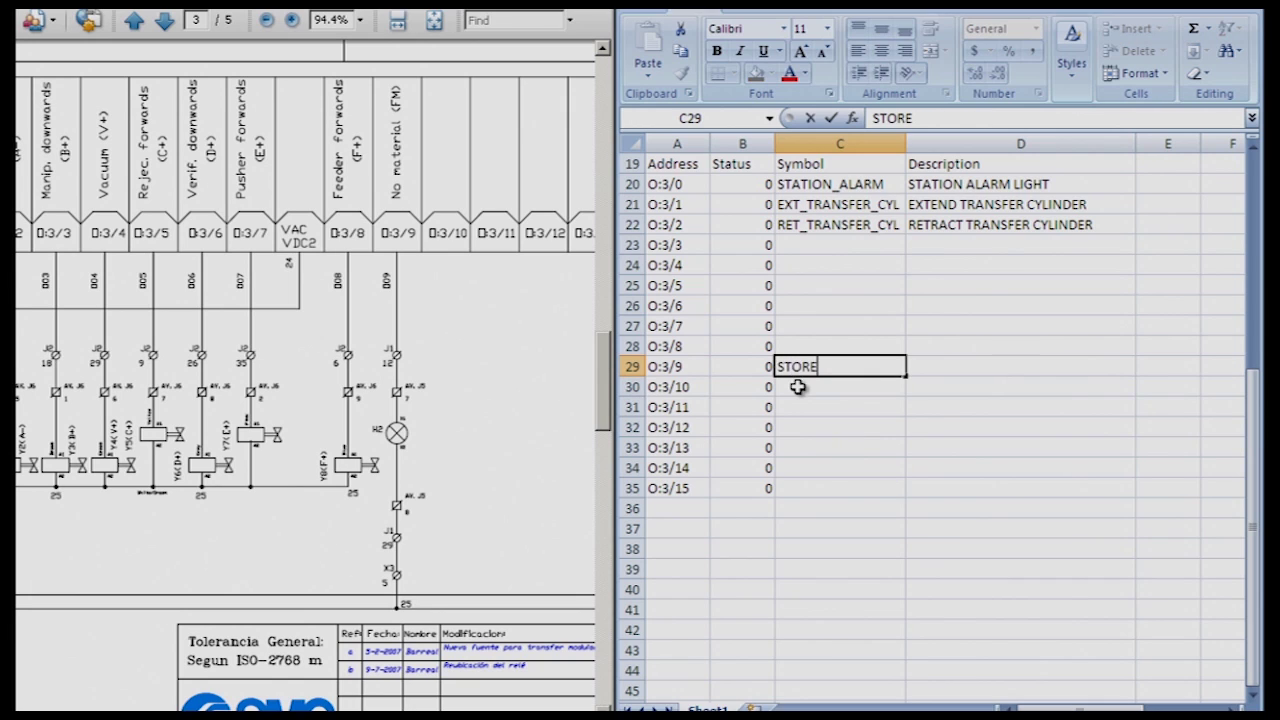
{"action": "type", "text": "_EMPTY"}
{"action": "key", "text": "Tab"}
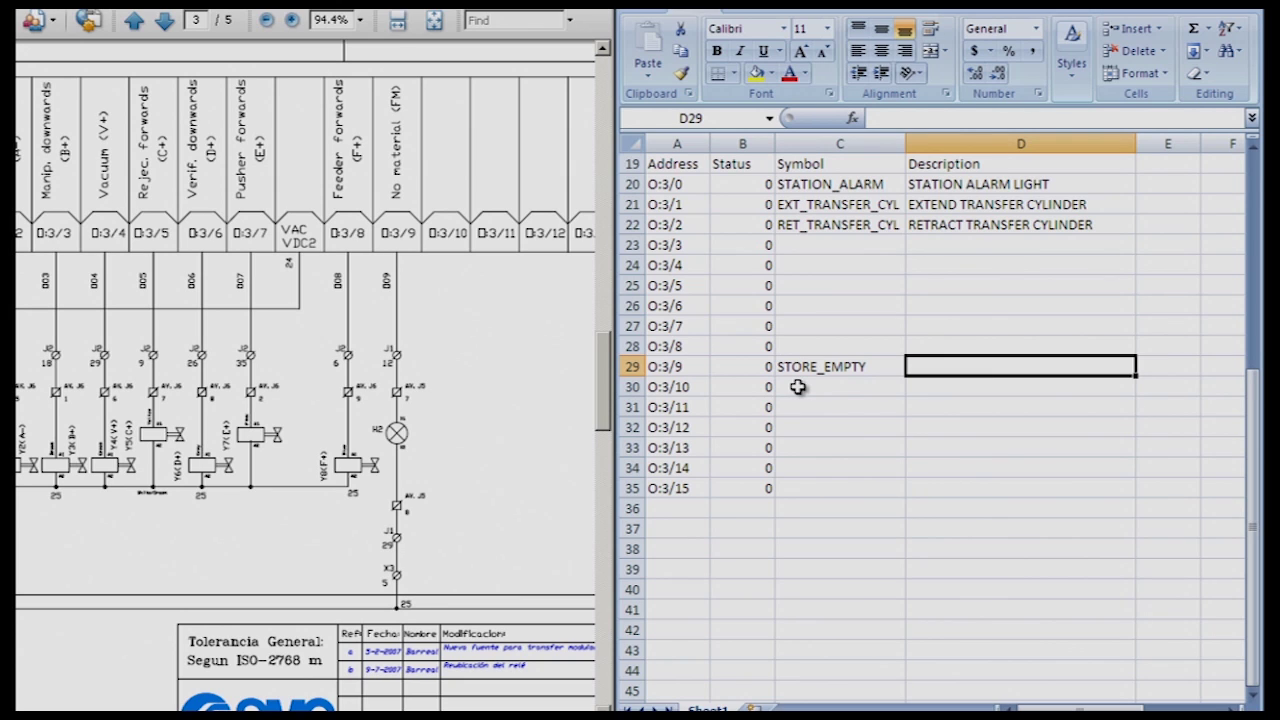
{"action": "type", "text": "STORE HO"}
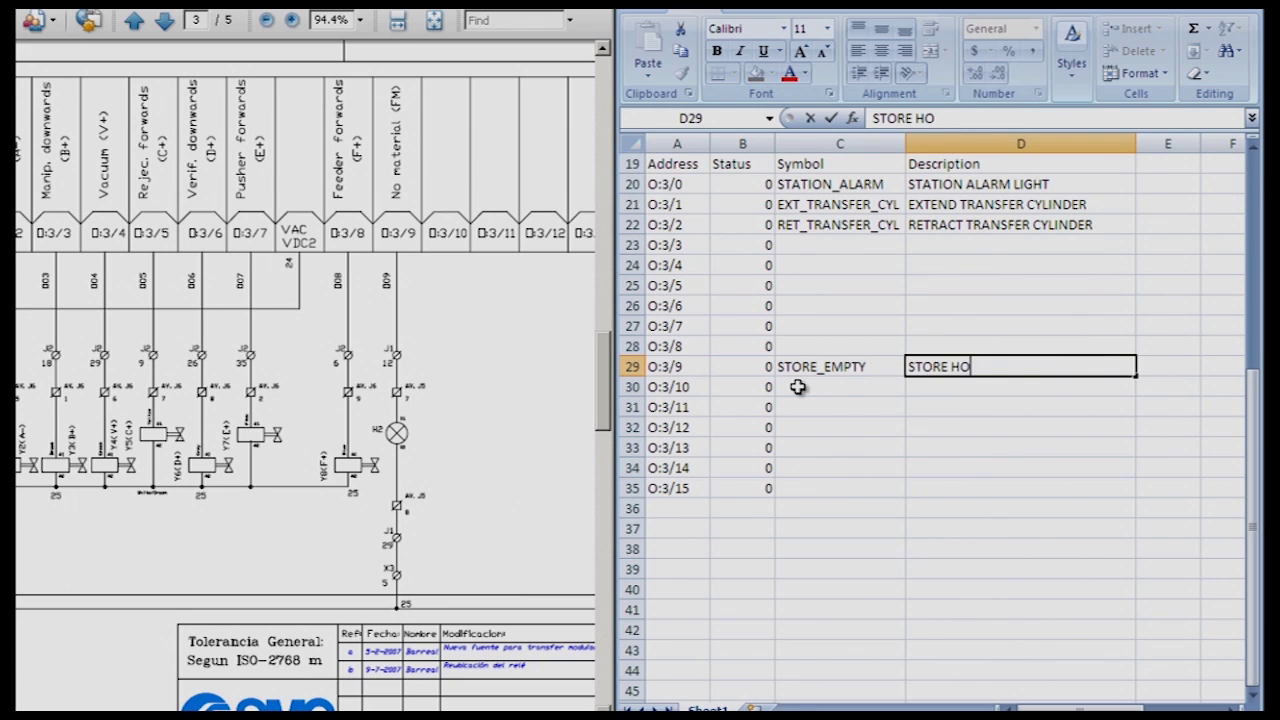
{"action": "type", "text": "USE EMPTY"}
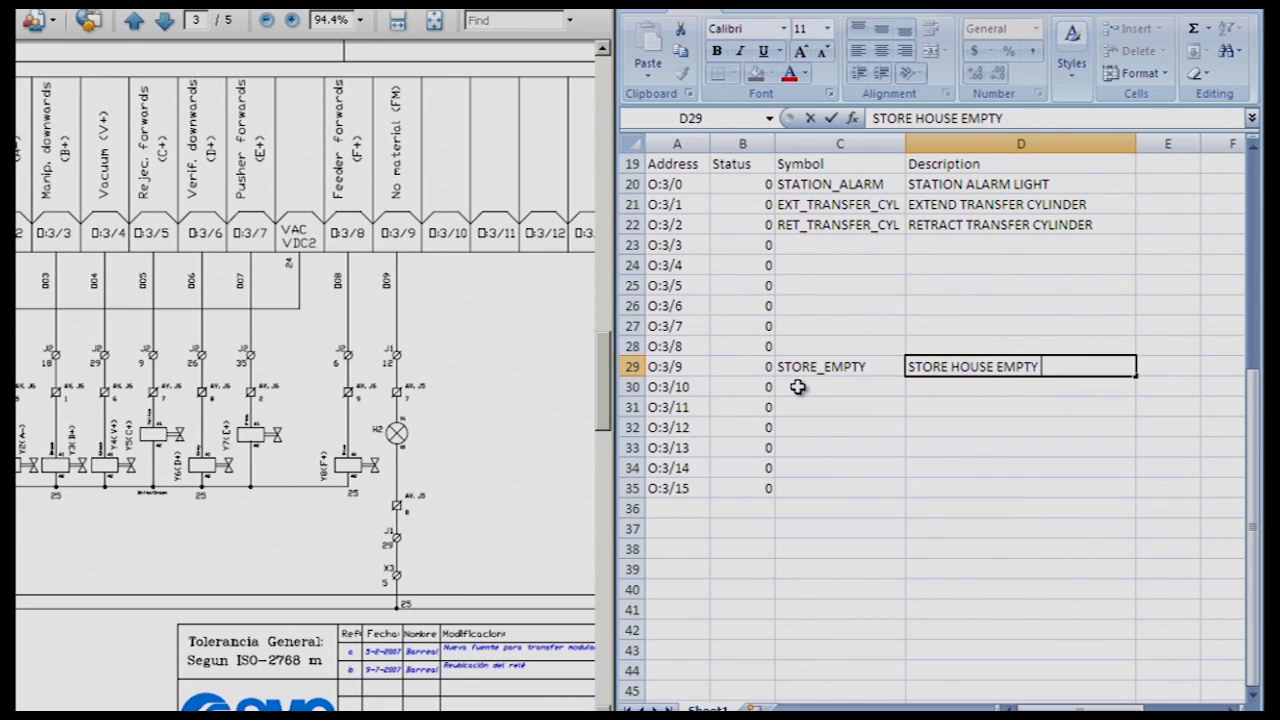
{"action": "type", "text": " ALARM"}
{"action": "left_click", "coordinate": [810, 477]}
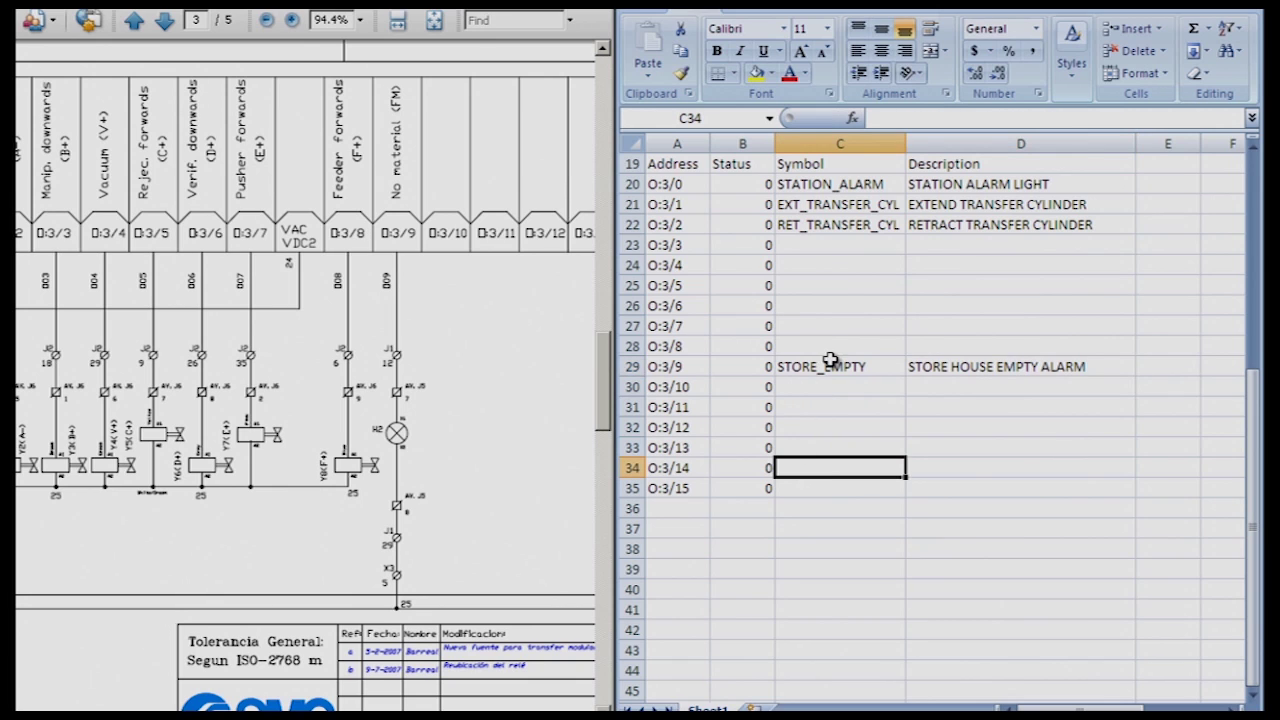